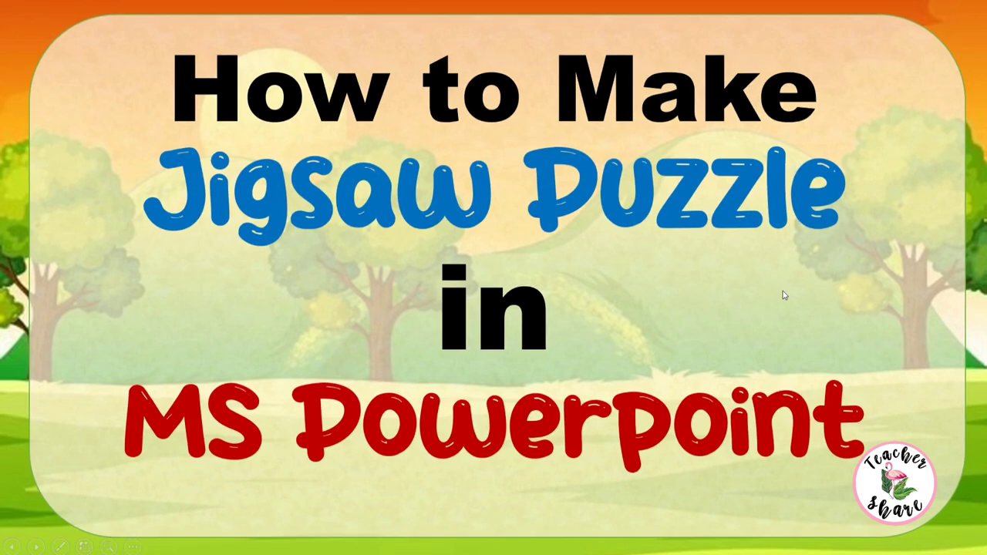
Advance through the solar system and Philippines map puzzle examples in the slideshow
left_click(834, 314)
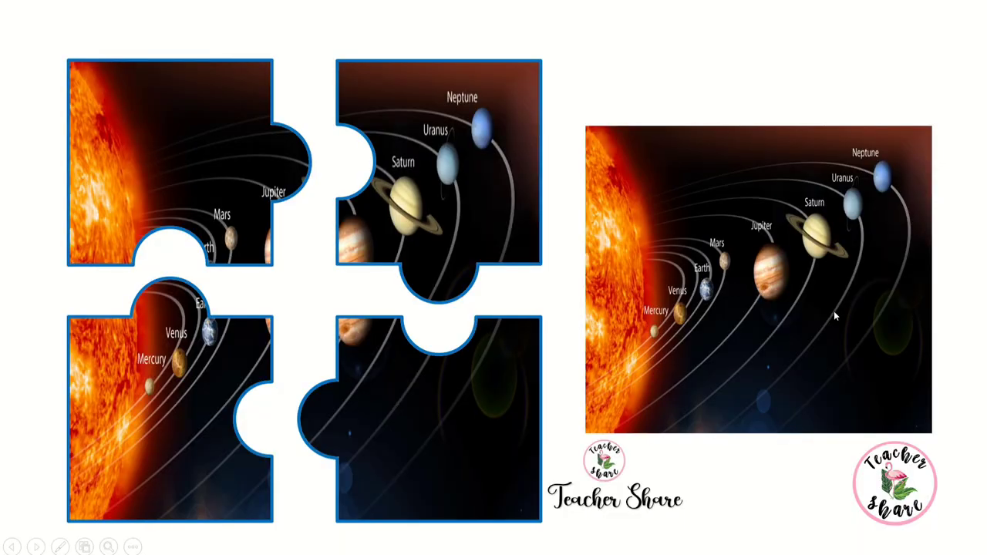
left_click(834, 311)
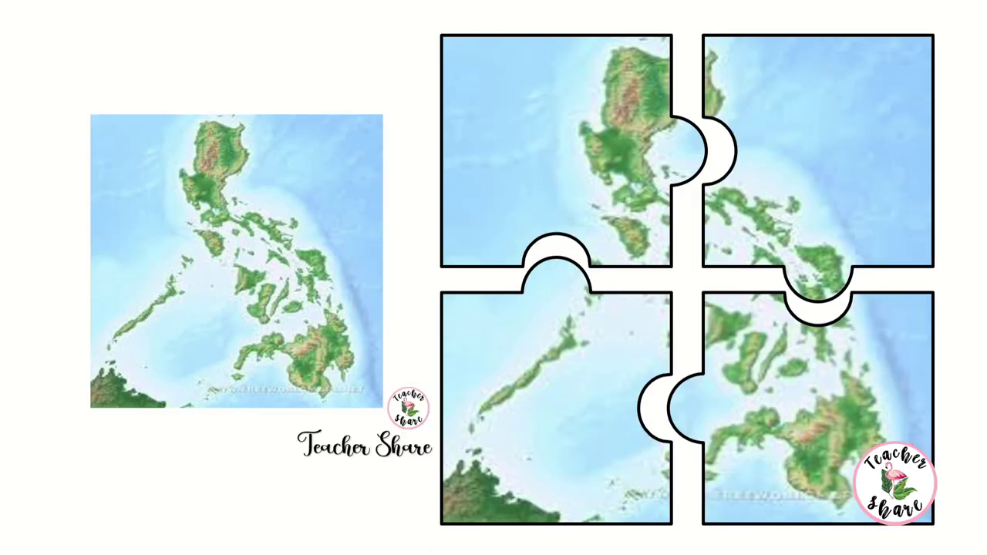
End the slideshow and insert a new slide after slide 5
key("Escape")
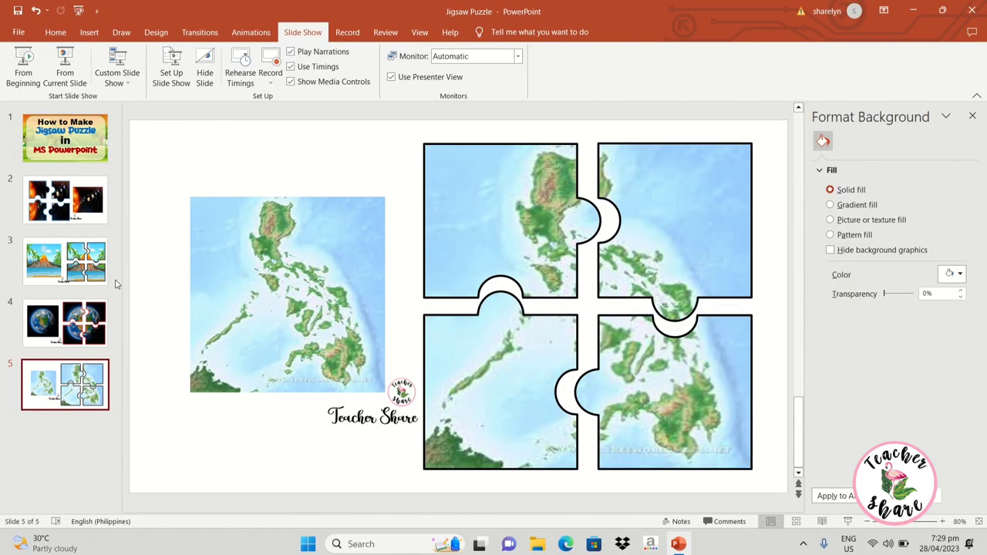
right_click(86, 389)
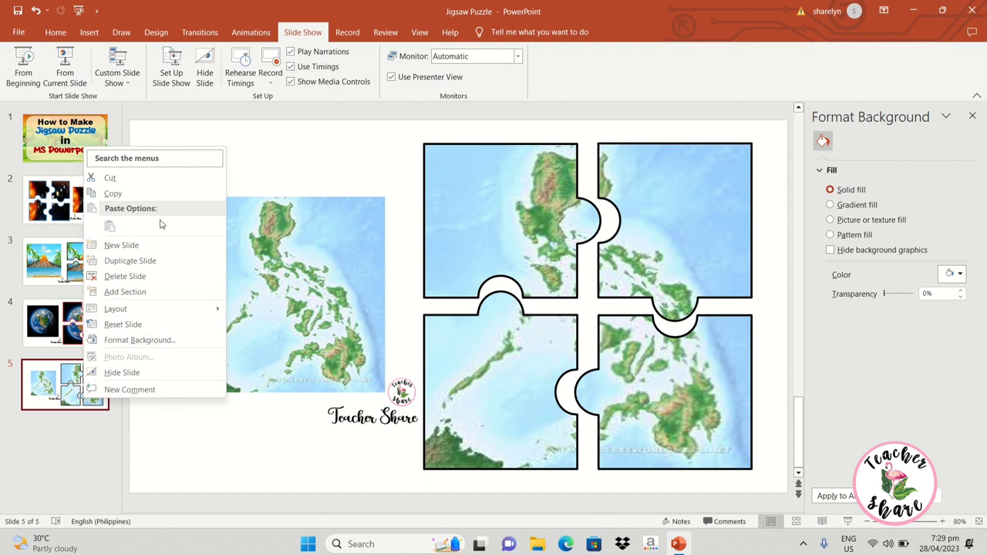
left_click(121, 246)
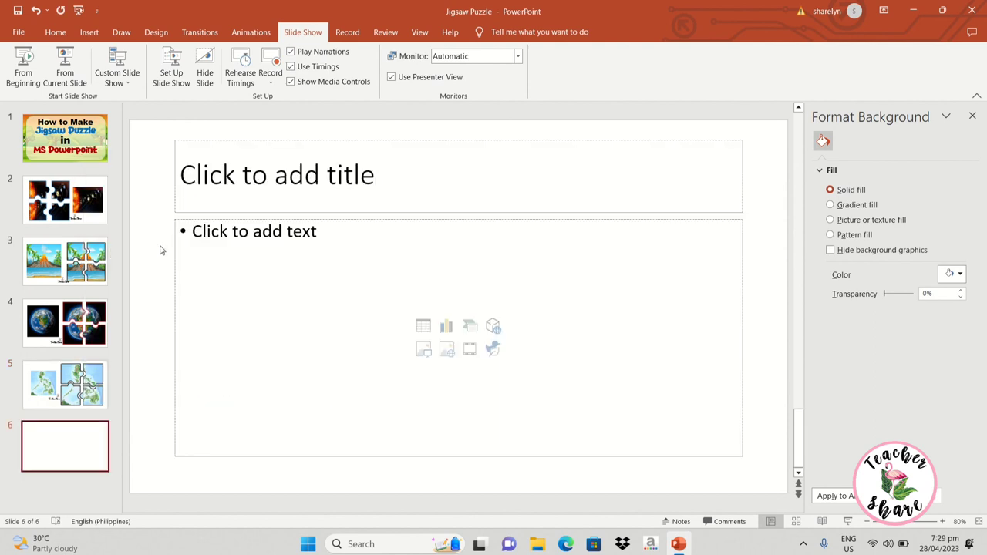
Delete the new slide's body text and title placeholders so it is blank
left_click(242, 215)
key("Delete")
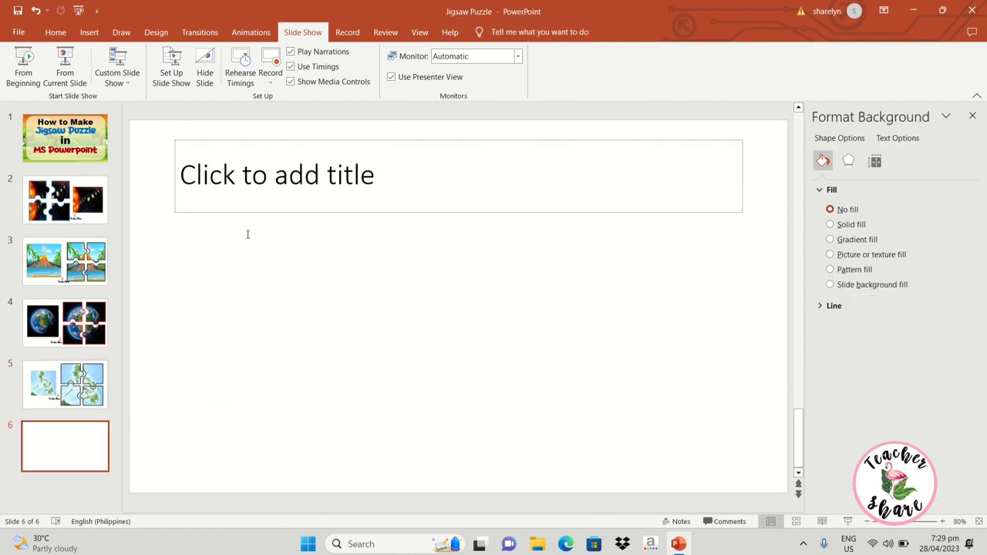
left_click(225, 212)
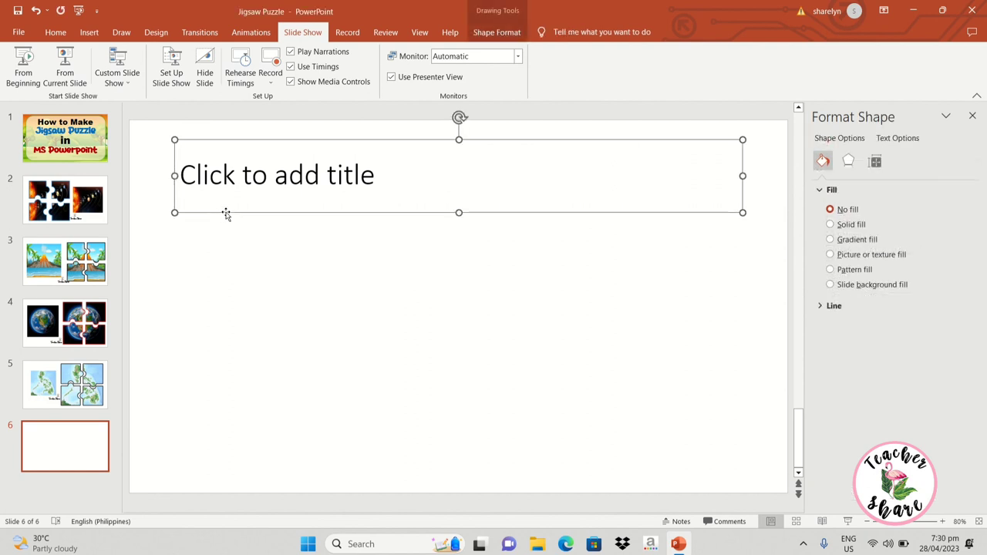
key("Delete")
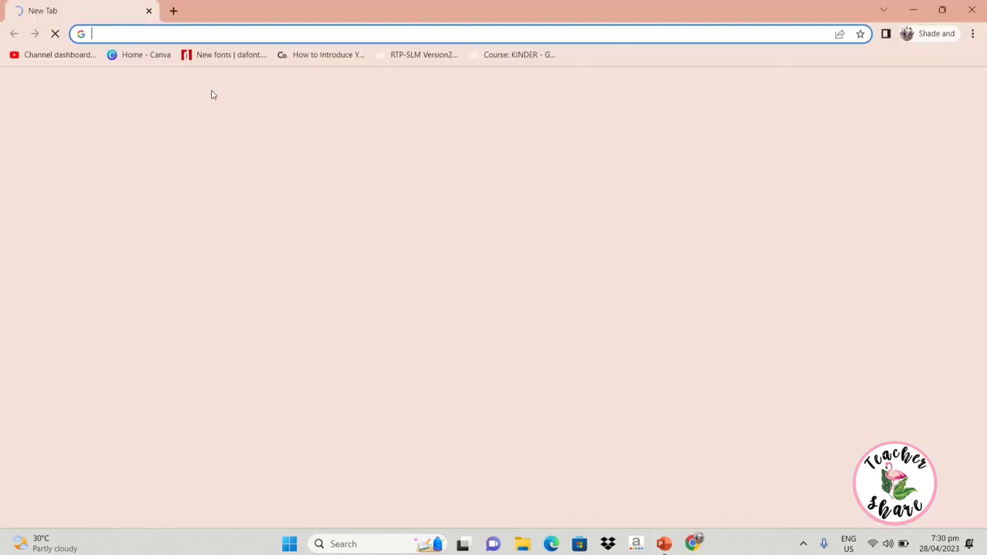
Search Google Images for 'action words clipart' and scroll through the results
left_click(663, 543)
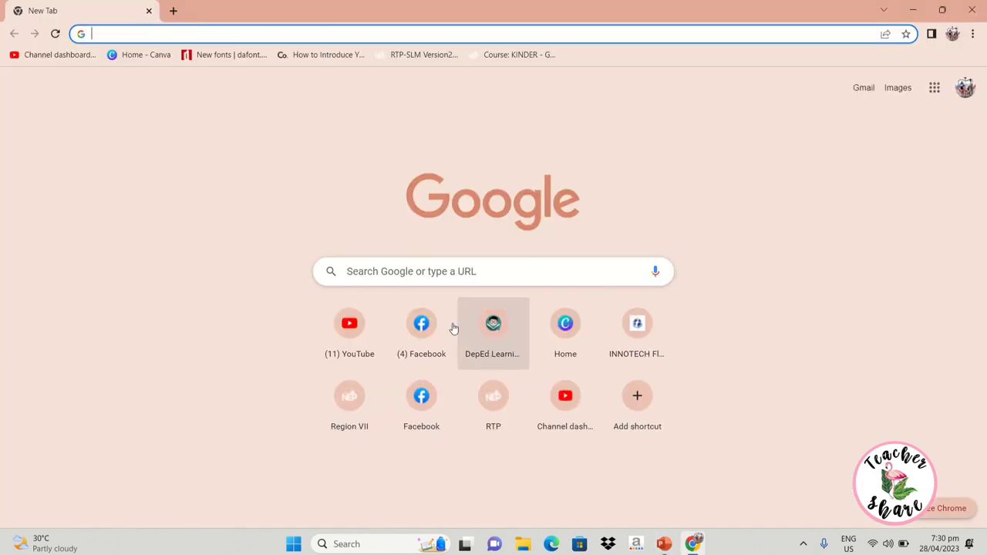
left_click(450, 271)
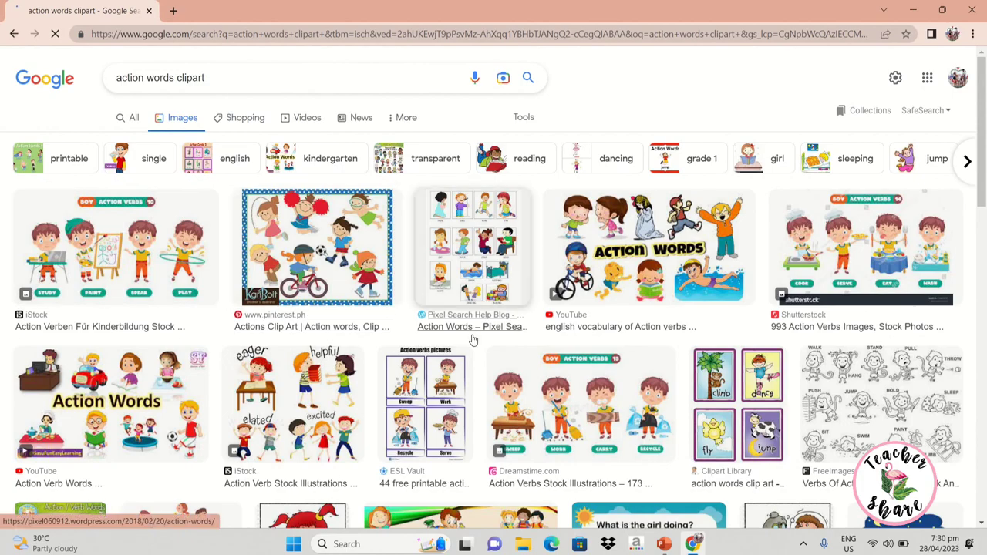
scroll(468, 337, "down", 2)
scroll(493, 324, "down", 2)
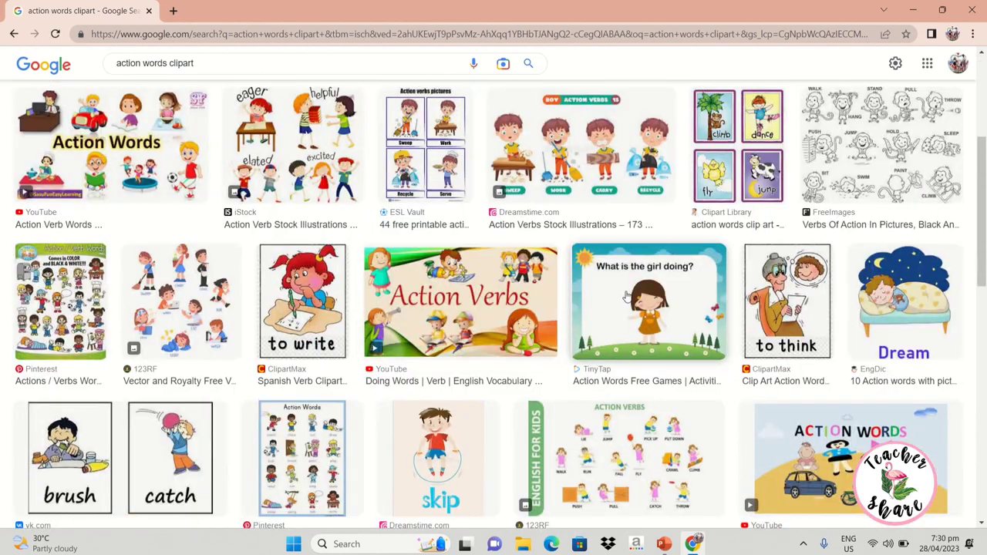
scroll(555, 254, "down", 2)
scroll(496, 214, "down", 2)
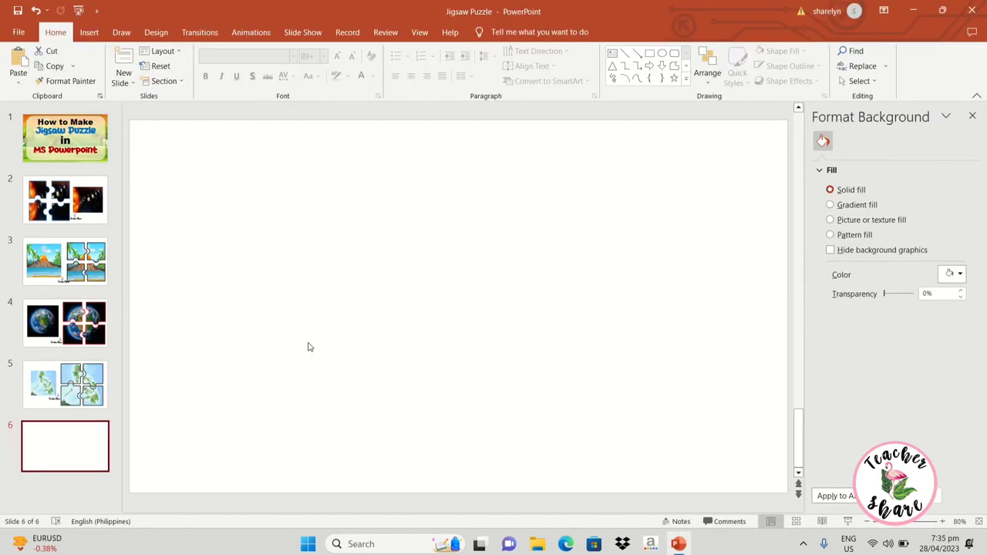
Insert the 'earth' picture from Downloads onto slide 6 and move it to the left side
left_click(88, 32)
left_click(93, 71)
left_click(116, 115)
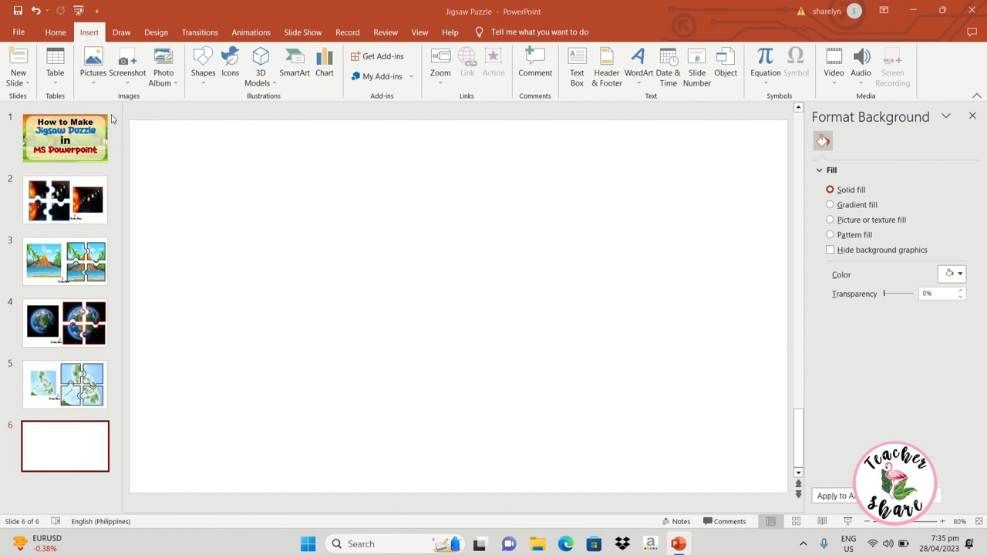
left_click(158, 147)
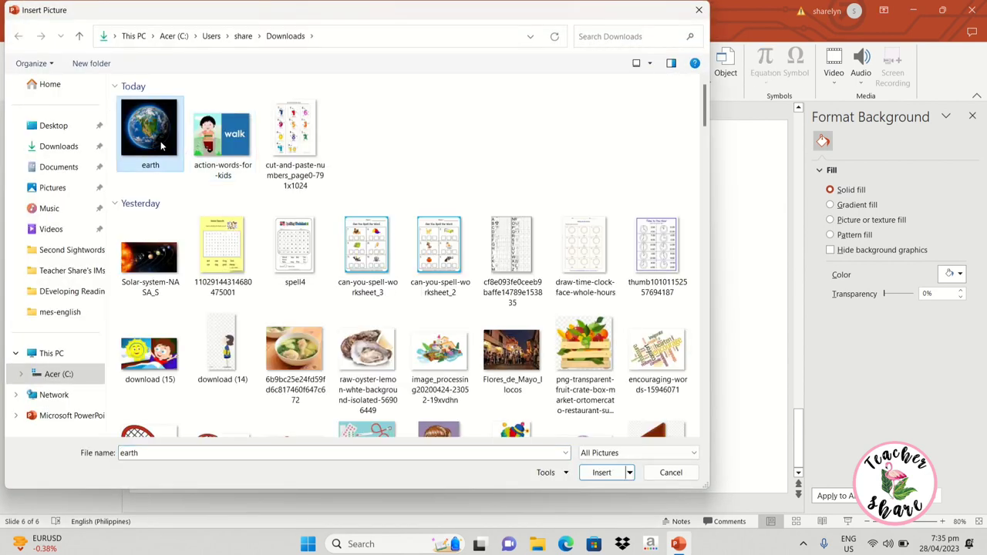
left_click(590, 469)
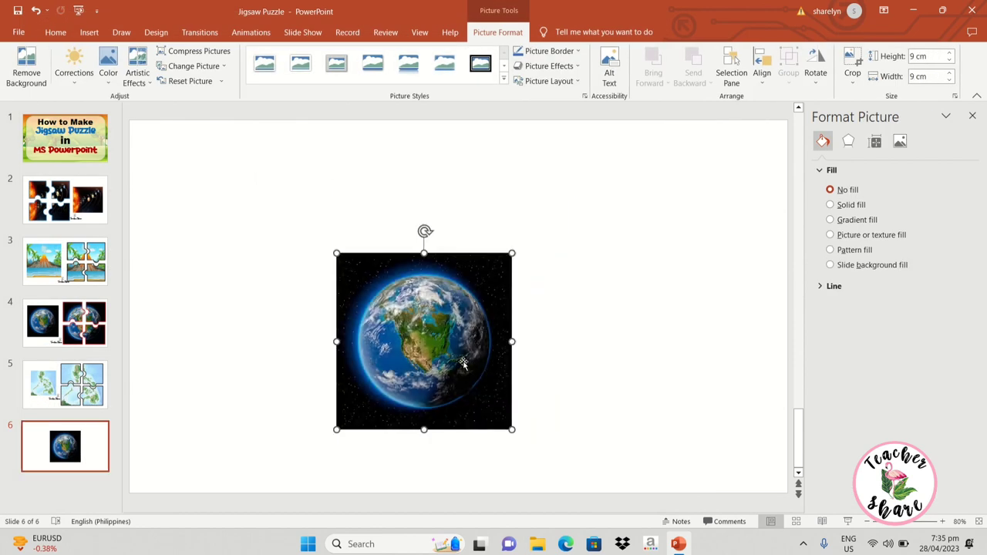
left_click_drag(458, 361, 283, 326)
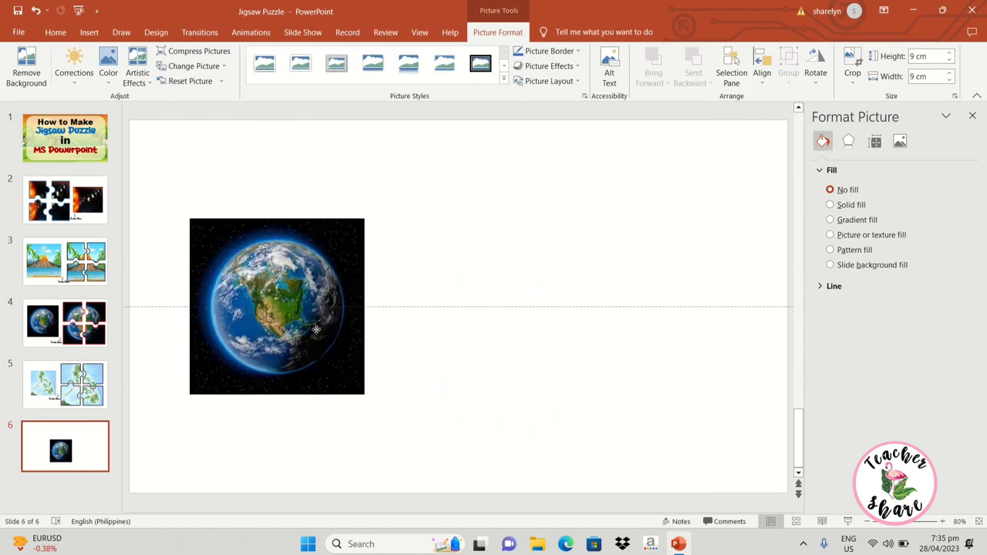
left_click(425, 282)
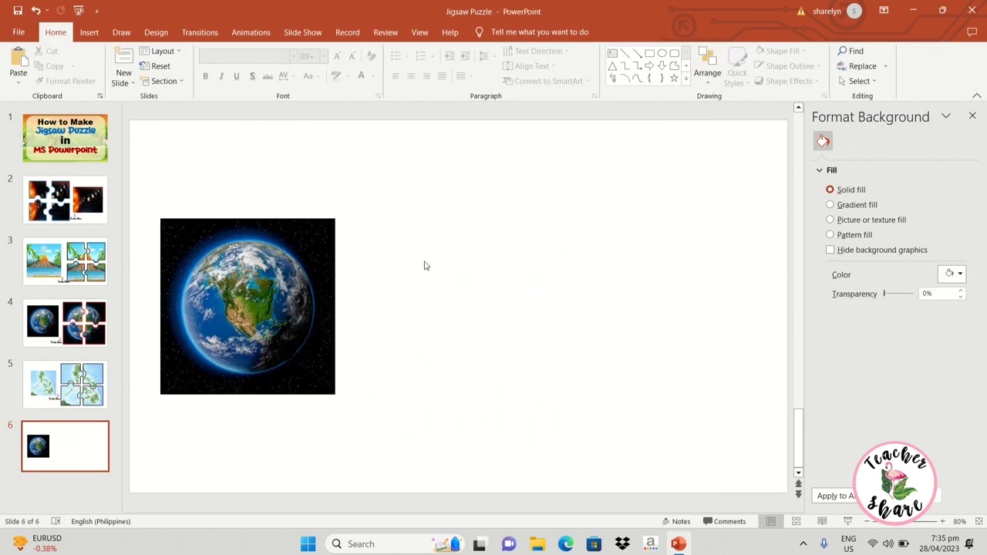
left_click(89, 32)
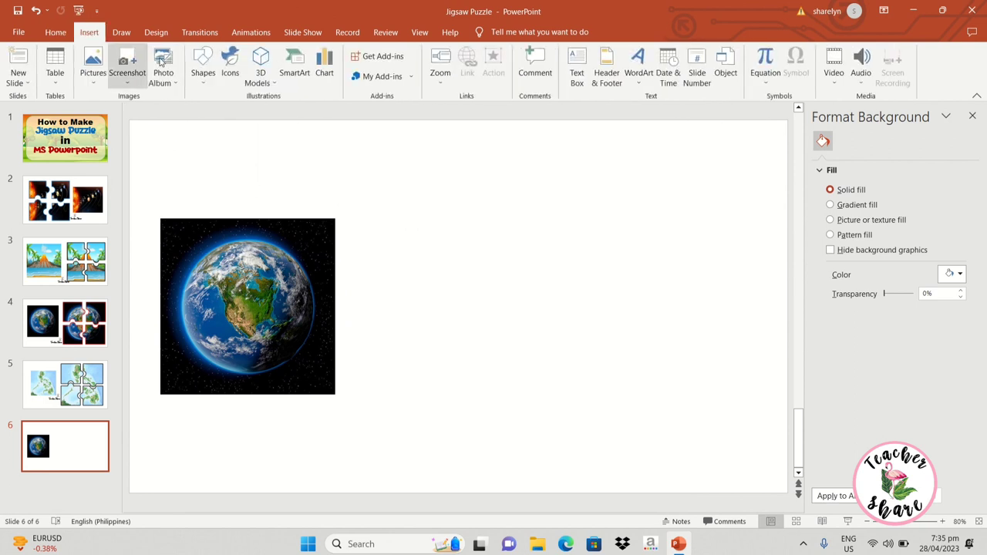
Draw a rectangle to the right of the earth picture
left_click(201, 77)
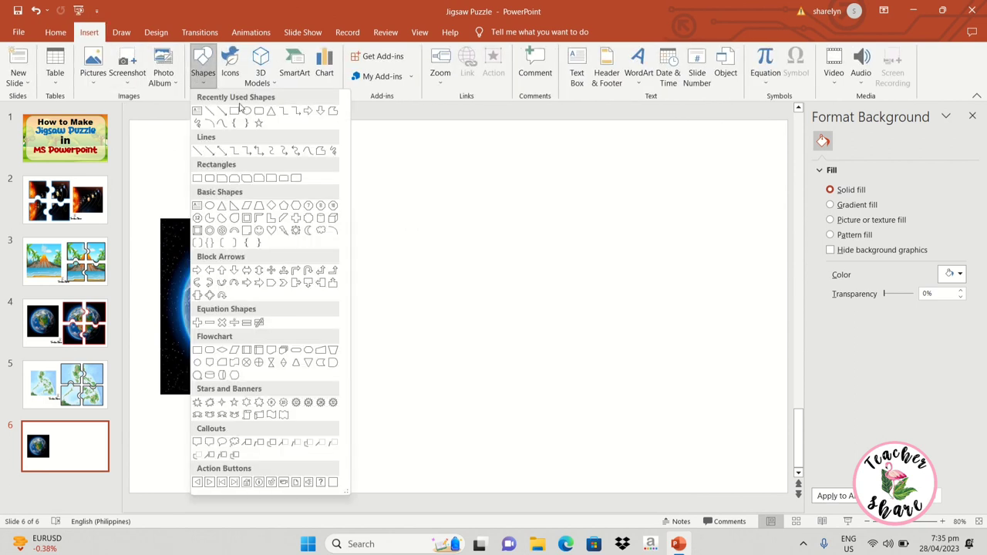
left_click(234, 112)
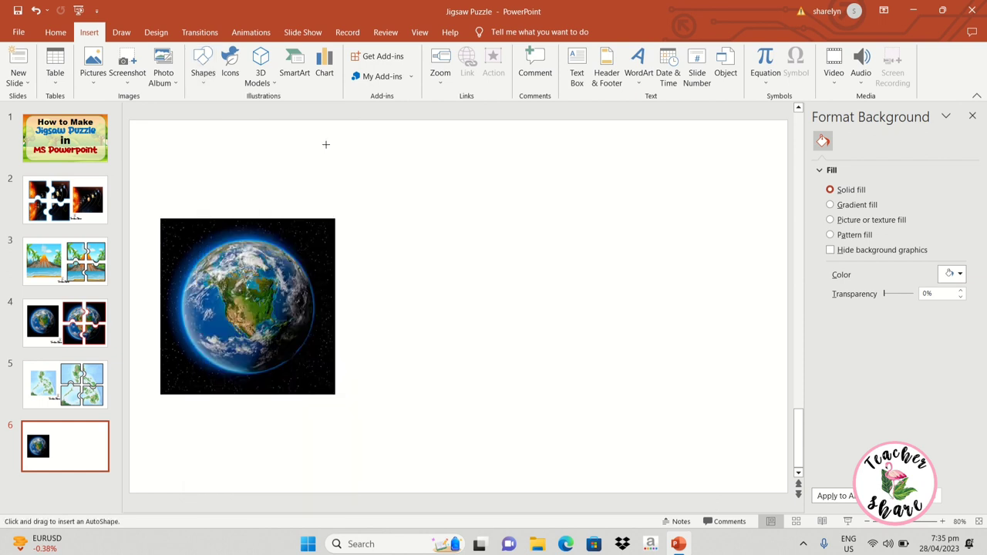
left_click_drag(437, 158, 576, 282)
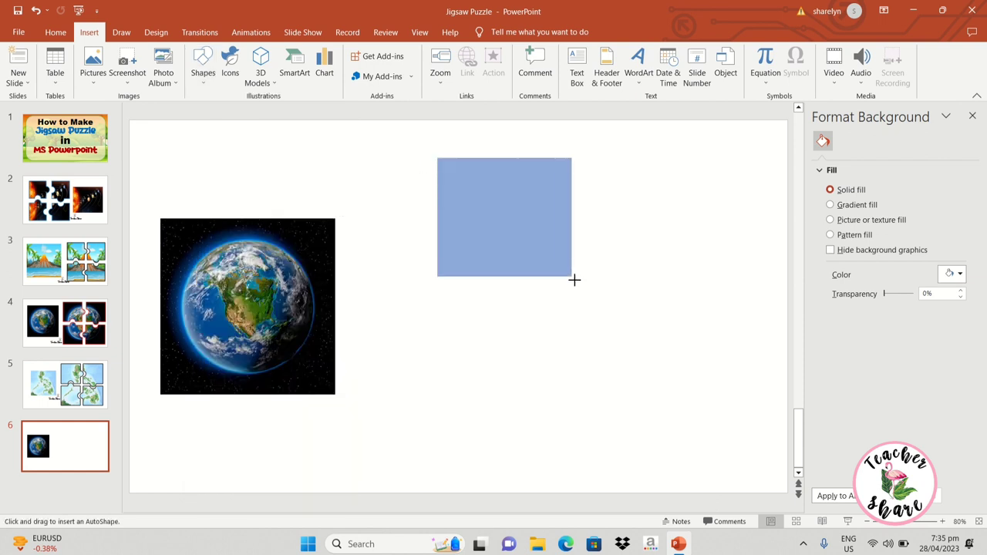
left_click_drag(531, 202, 498, 200)
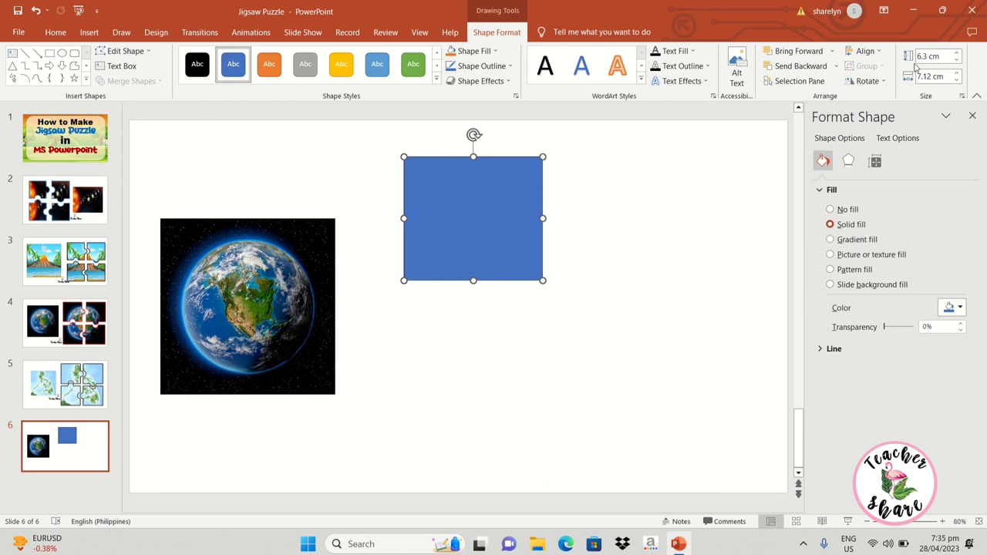
Set the rectangle's height and width to 5 cm, making a square
left_click(945, 59)
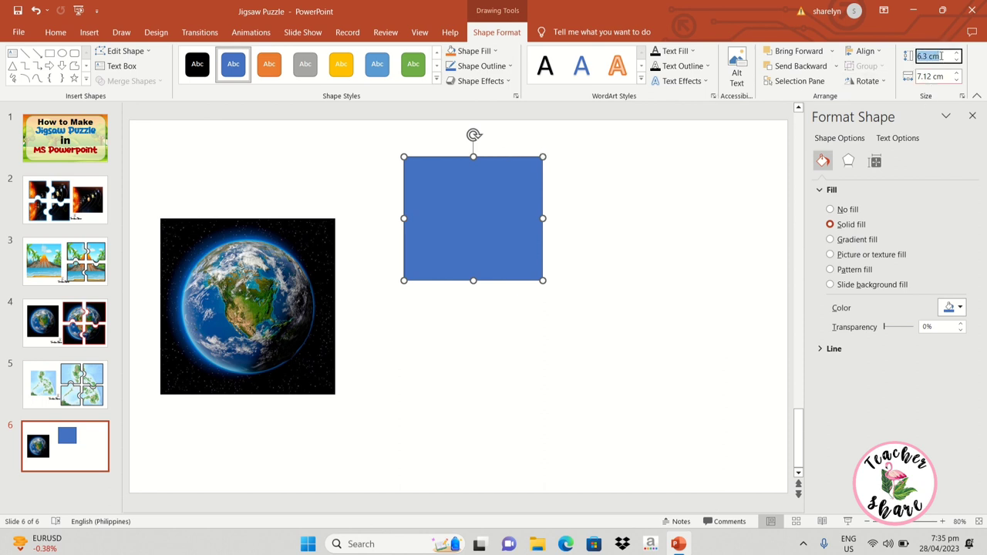
type("5")
key("Tab")
type("5")
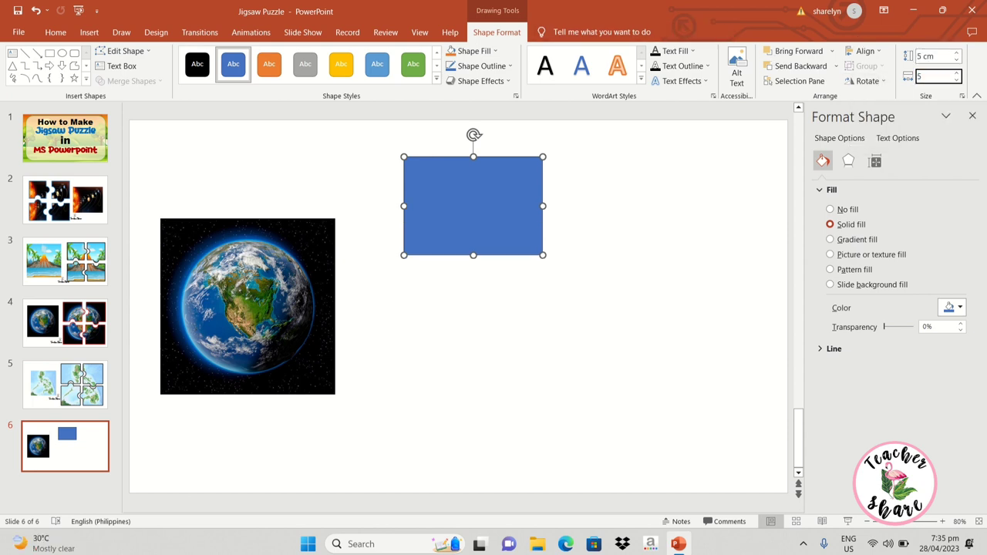
left_click(762, 214)
left_click(485, 208)
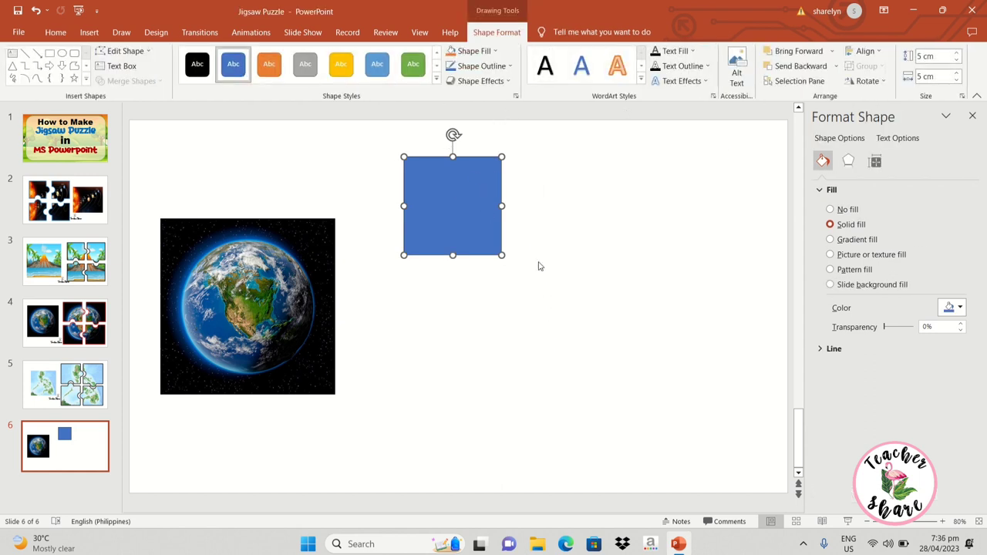
left_click(88, 31)
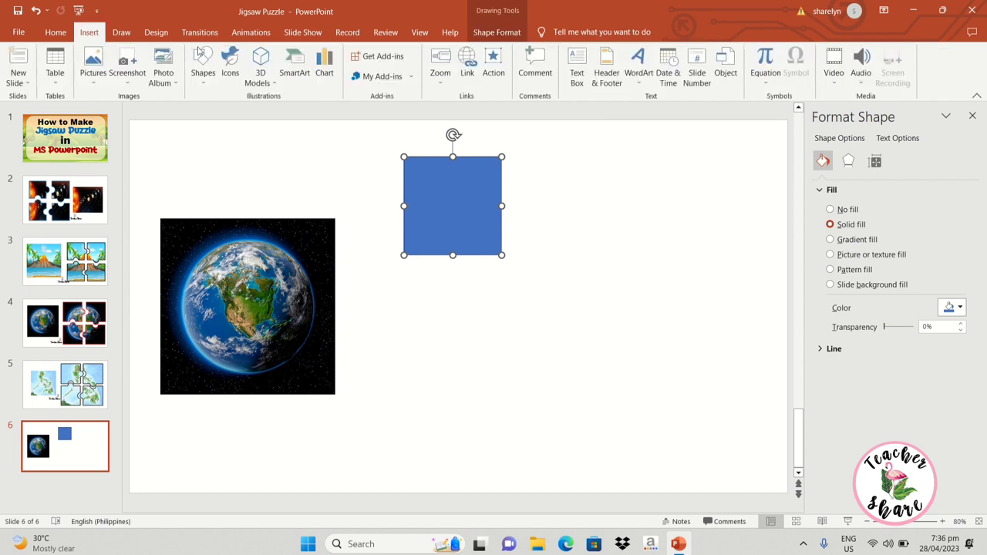
Draw a small circle centred on the blue square's right edge
left_click(207, 81)
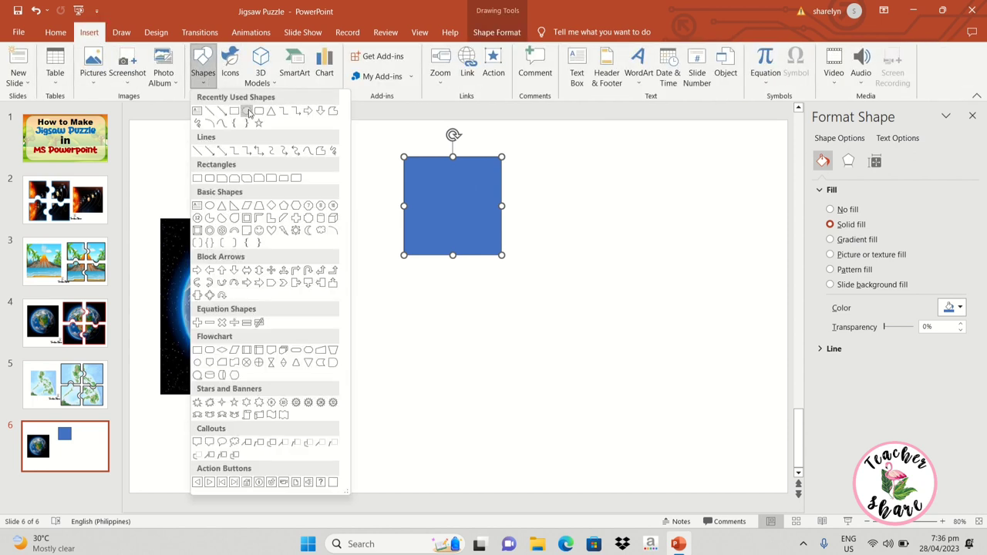
left_click(248, 109)
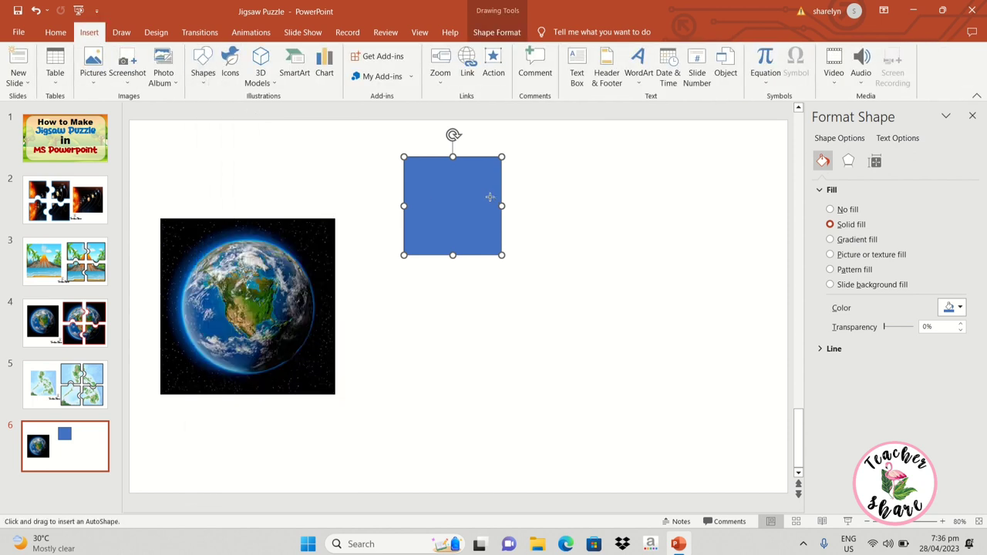
left_click_drag(501, 208, 515, 218)
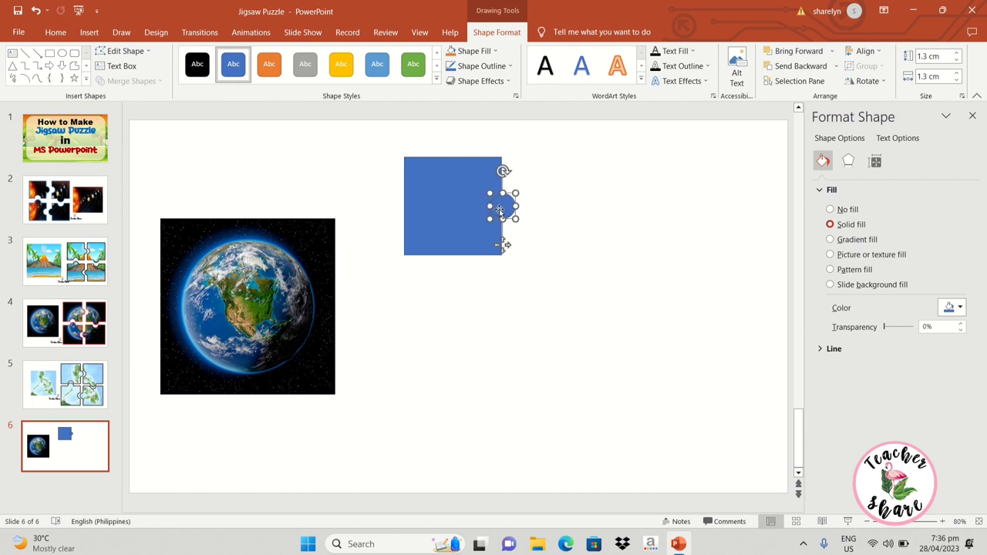
left_click_drag(485, 205, 502, 207)
left_click(531, 222)
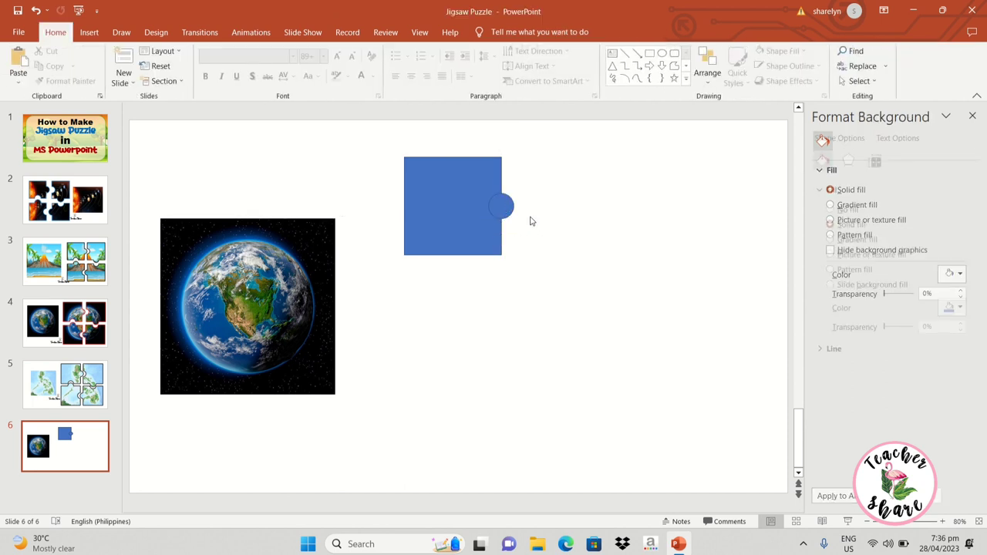
Duplicate the small circle and place the copy on the square's bottom edge
left_click(507, 210)
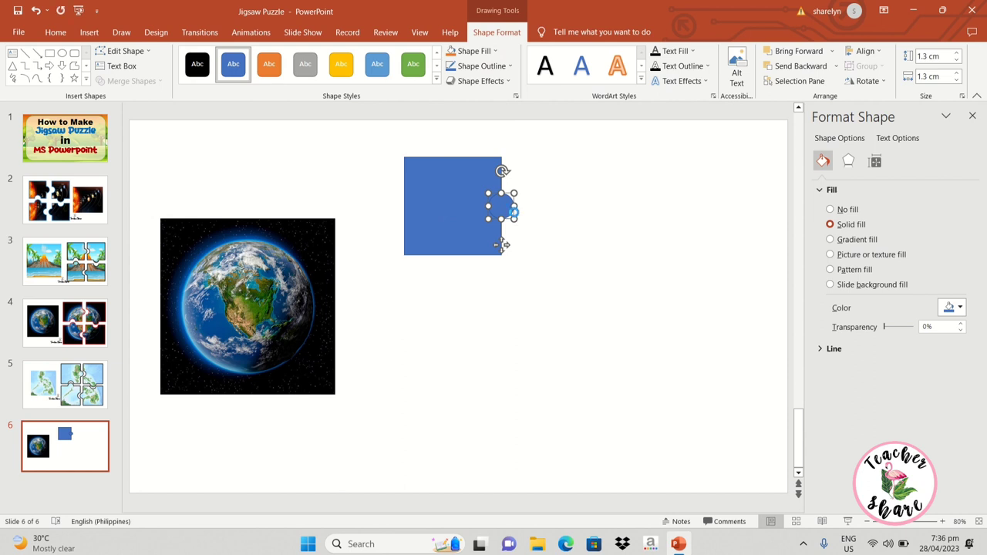
key("ctrl+v")
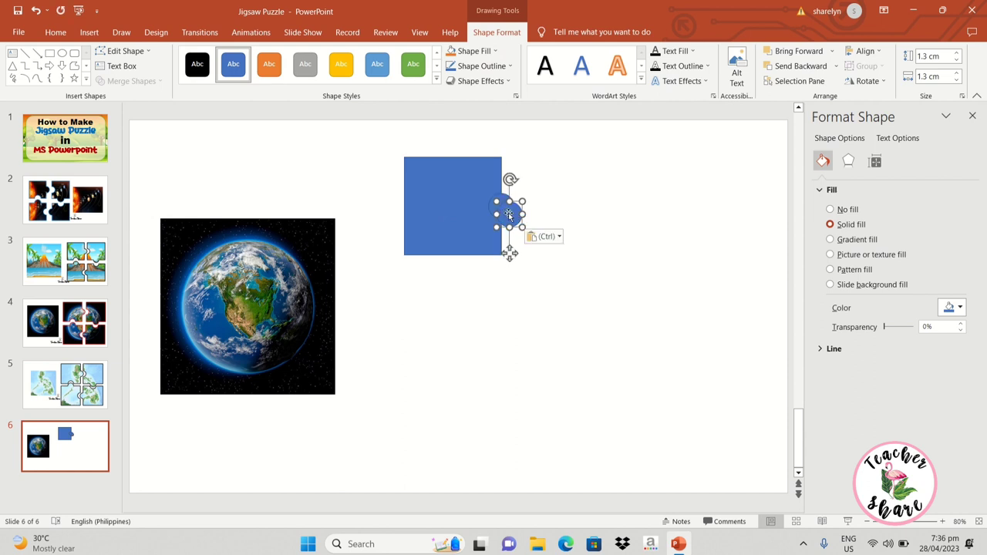
left_click_drag(514, 215, 458, 256)
left_click(497, 296)
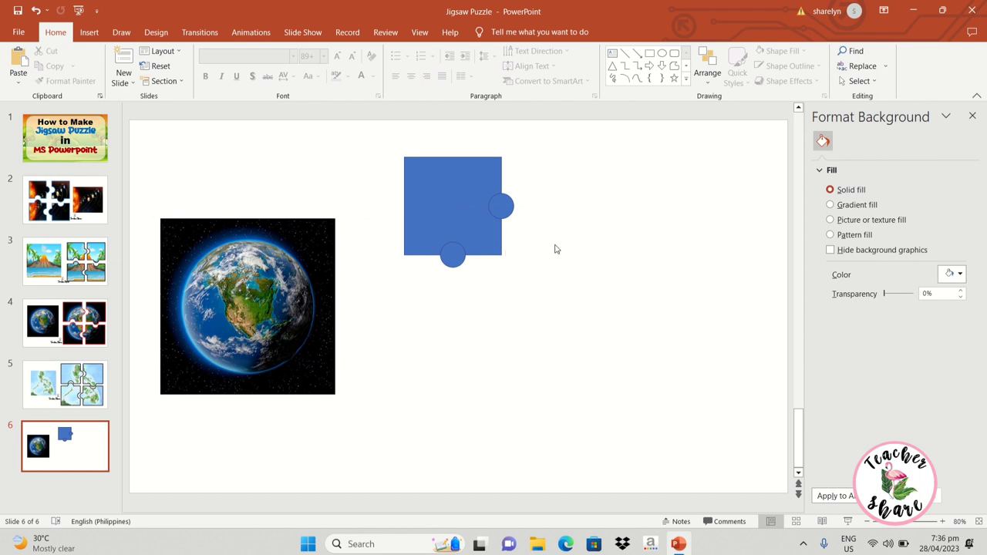
Union the square and right circle into one shape with a right knob
left_click(502, 244)
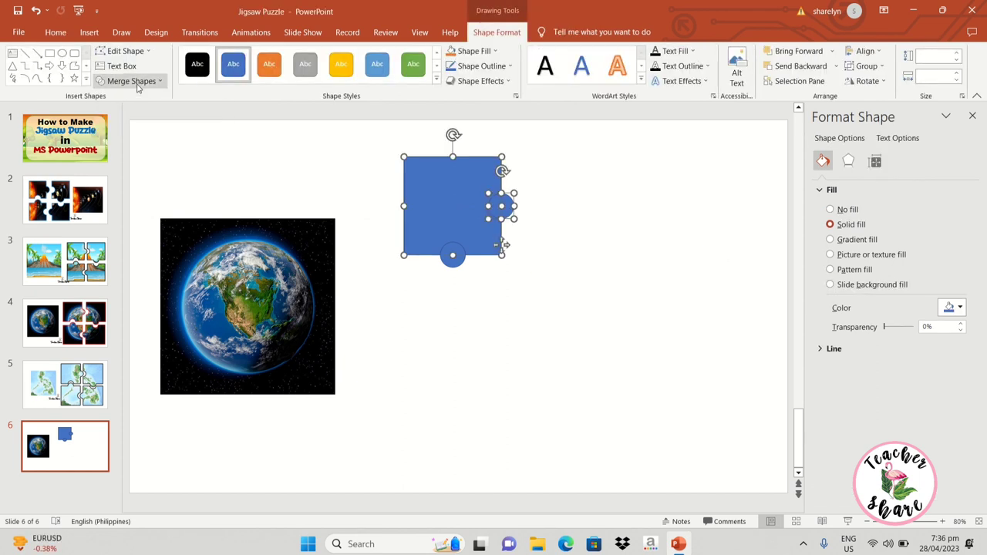
left_click(133, 81)
left_click(138, 101)
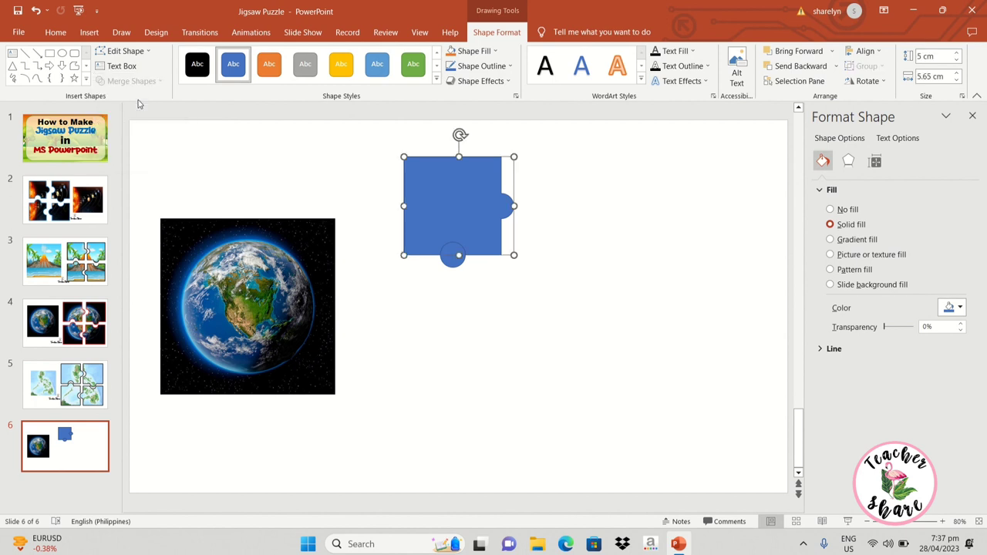
left_click(562, 297)
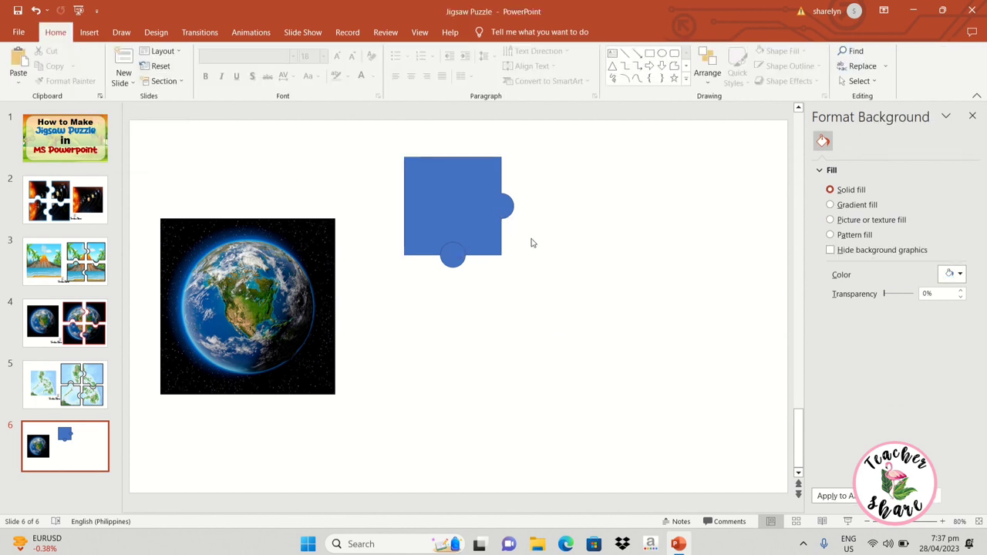
left_click(137, 81)
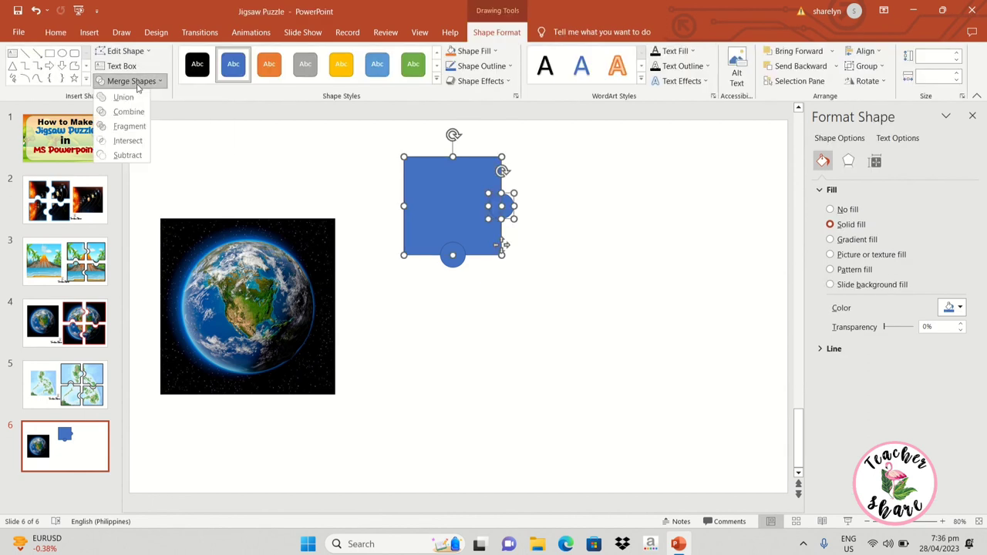
left_click(139, 100)
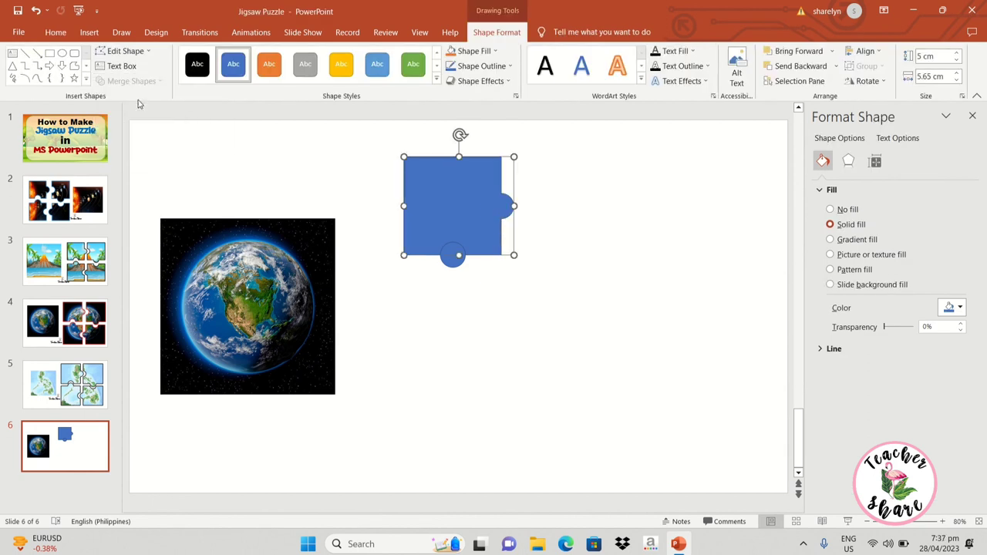
left_click(561, 294)
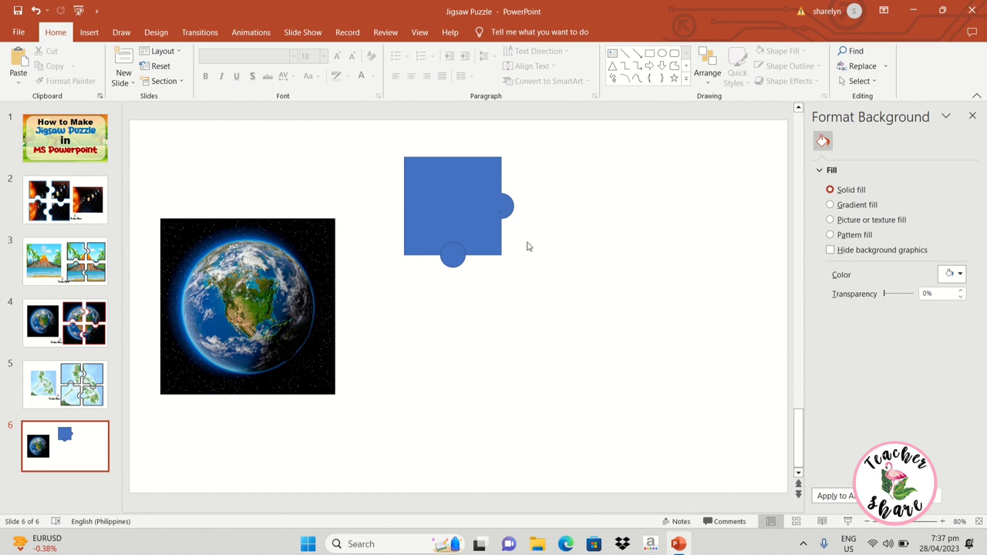
Subtract the bottom circle from the merged piece to cut a bottom notch
left_click(454, 199)
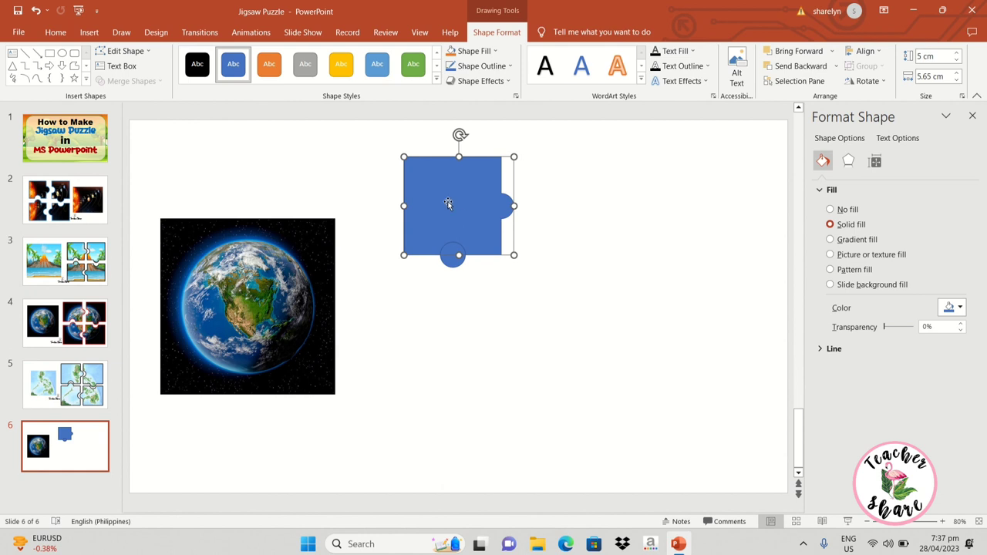
left_click(458, 262, "shift")
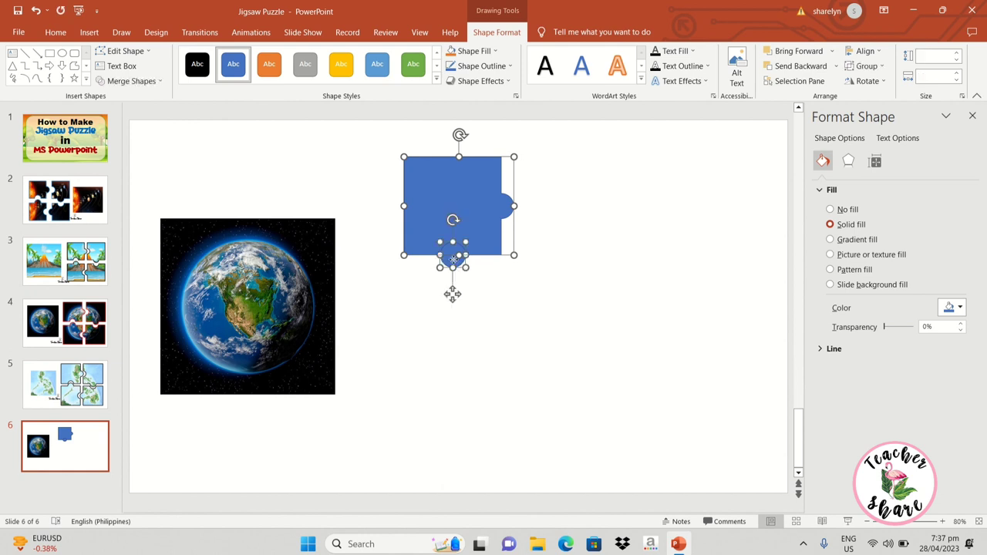
left_click(153, 81)
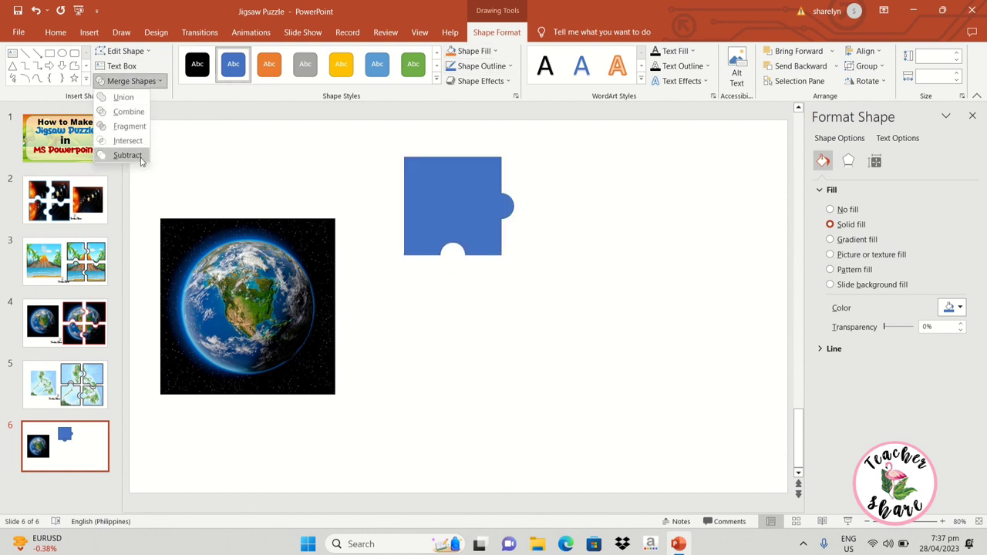
left_click(128, 155)
left_click(572, 322)
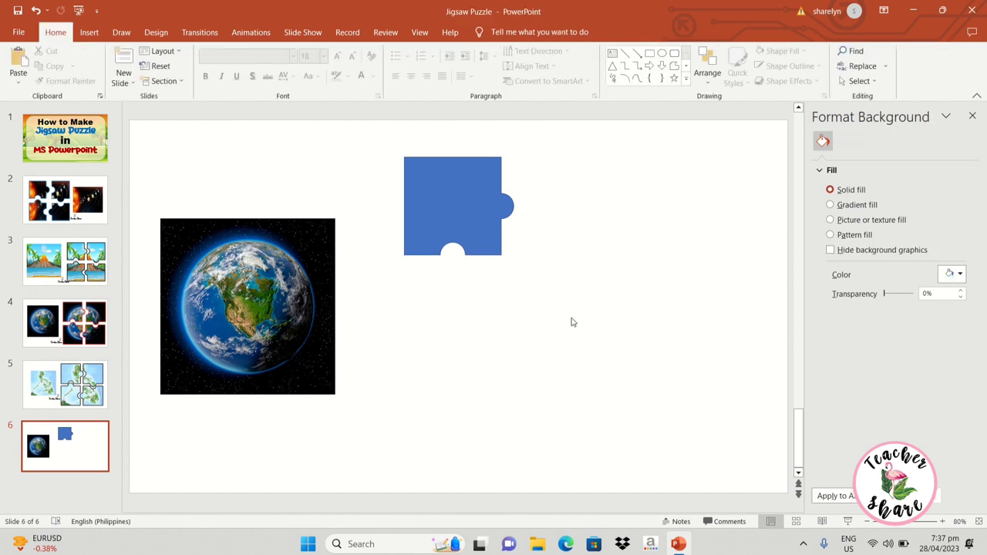
left_click(452, 197)
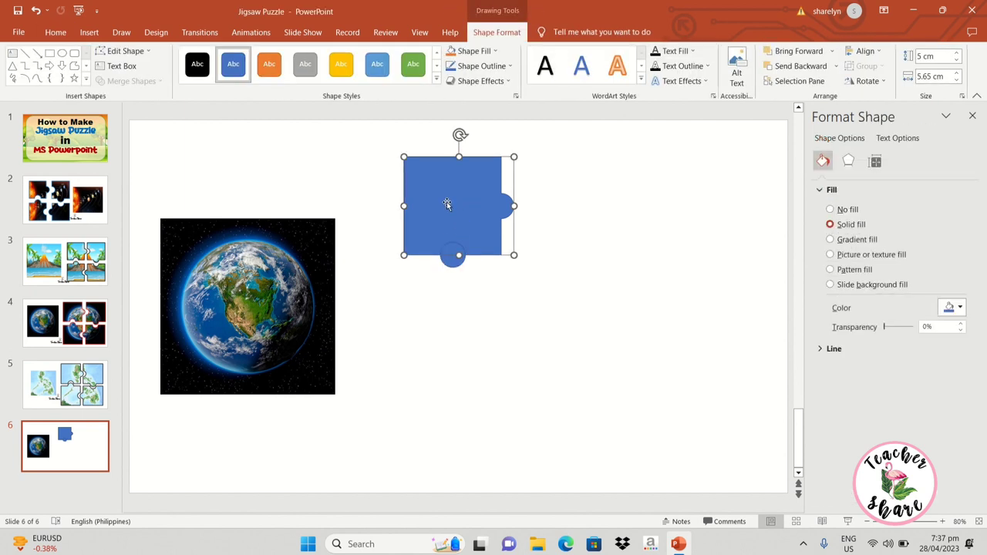
left_click(457, 264, "shift")
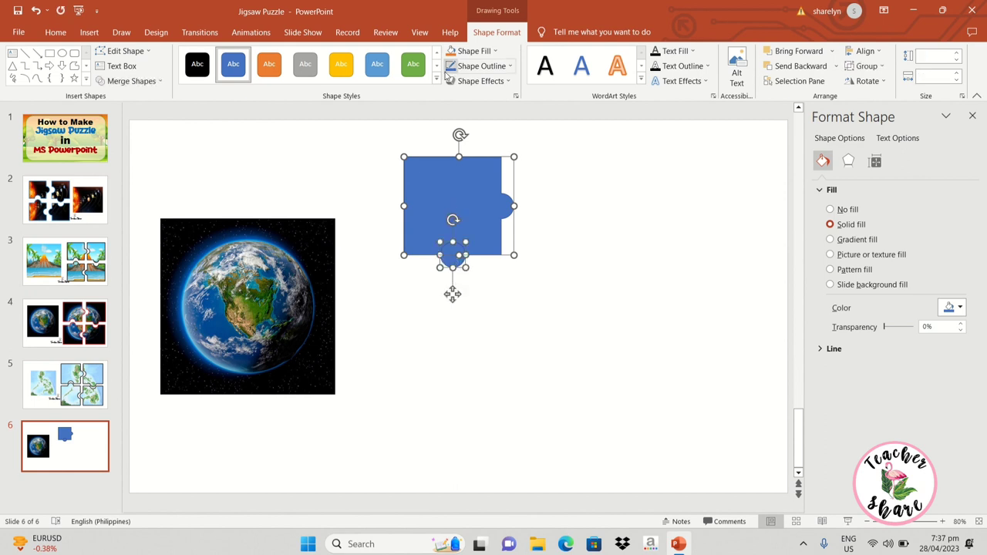
left_click(152, 81)
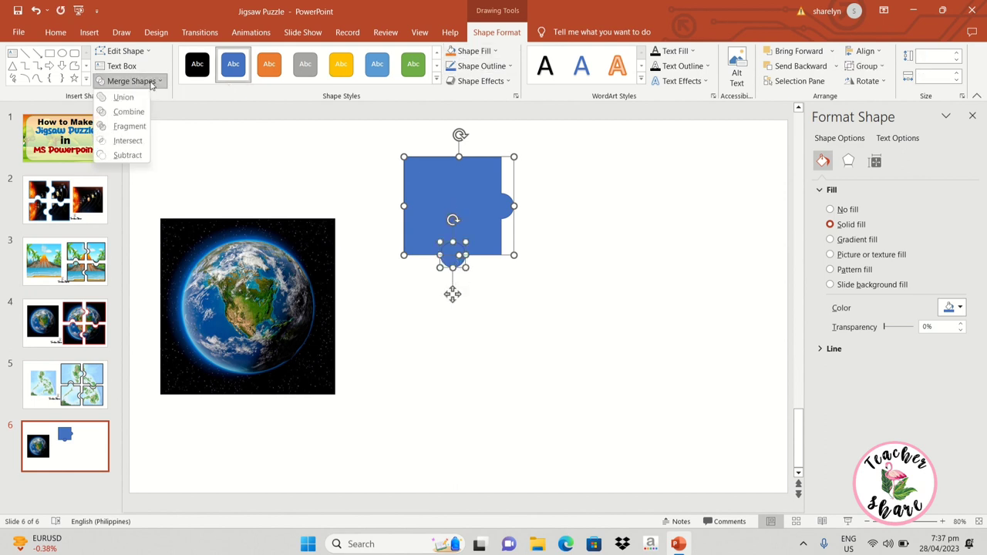
left_click(143, 155)
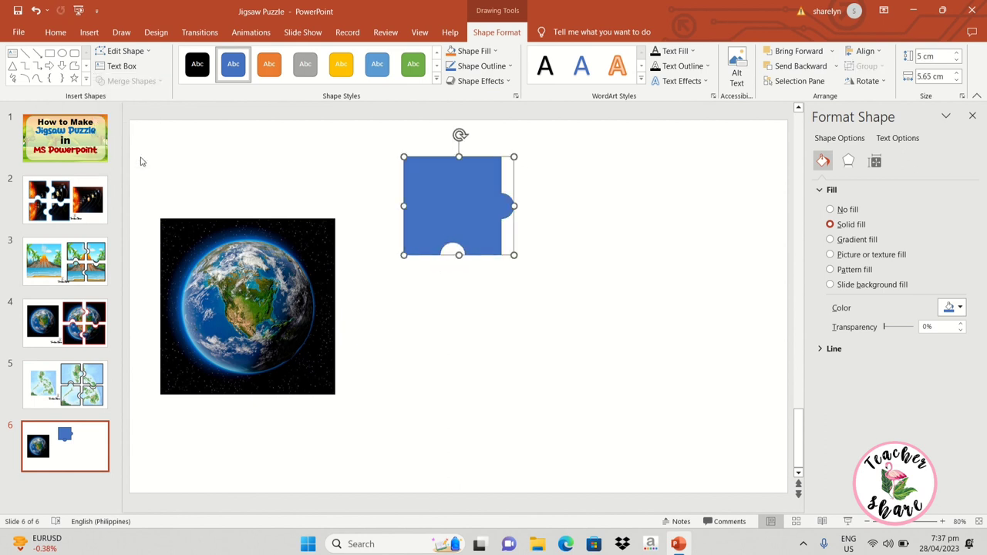
left_click(590, 371)
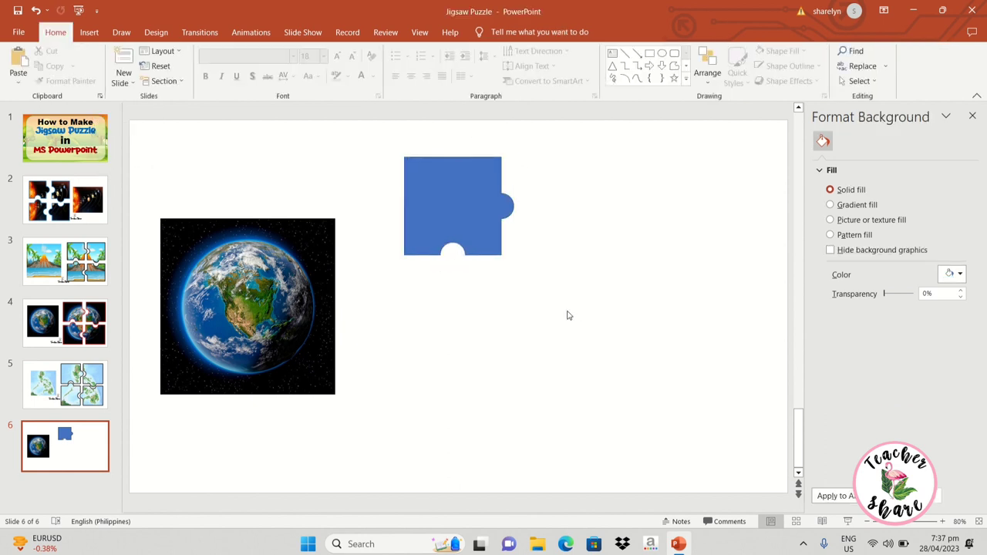
left_click(436, 207)
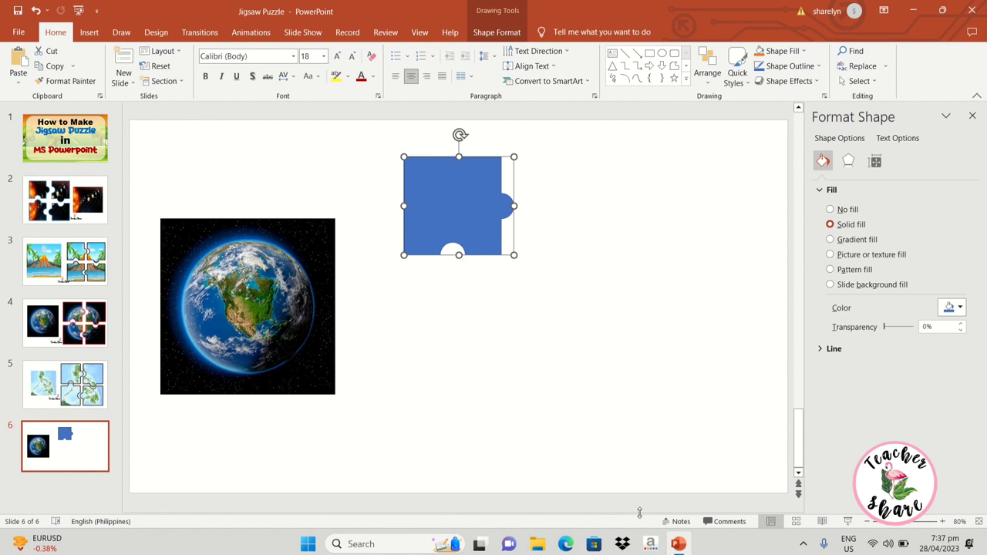
Copy the puzzle piece, rotate the copy a quarter turn, and fit it right of the original
left_click_drag(465, 213, 472, 225)
right_click(472, 225)
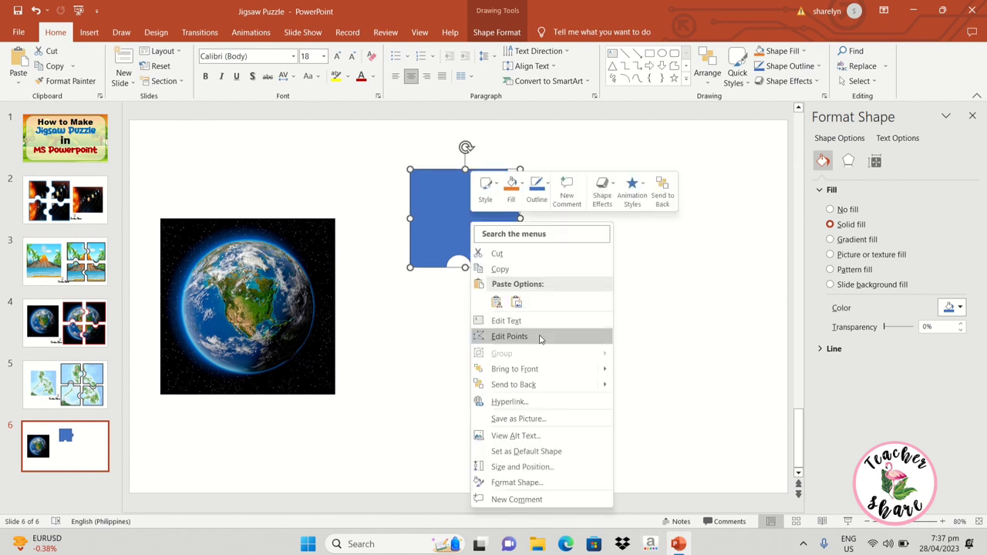
left_click(513, 268)
right_click(577, 241)
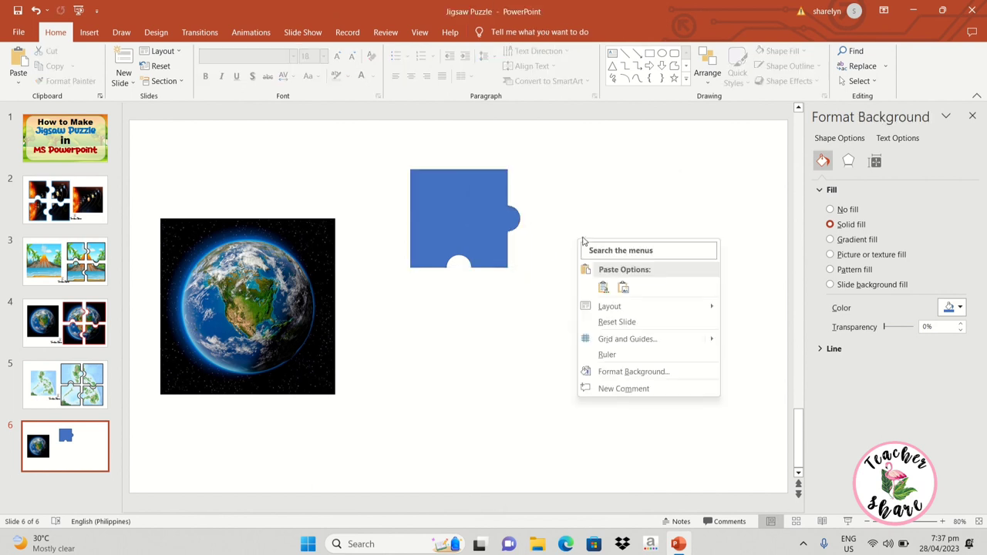
left_click(603, 287)
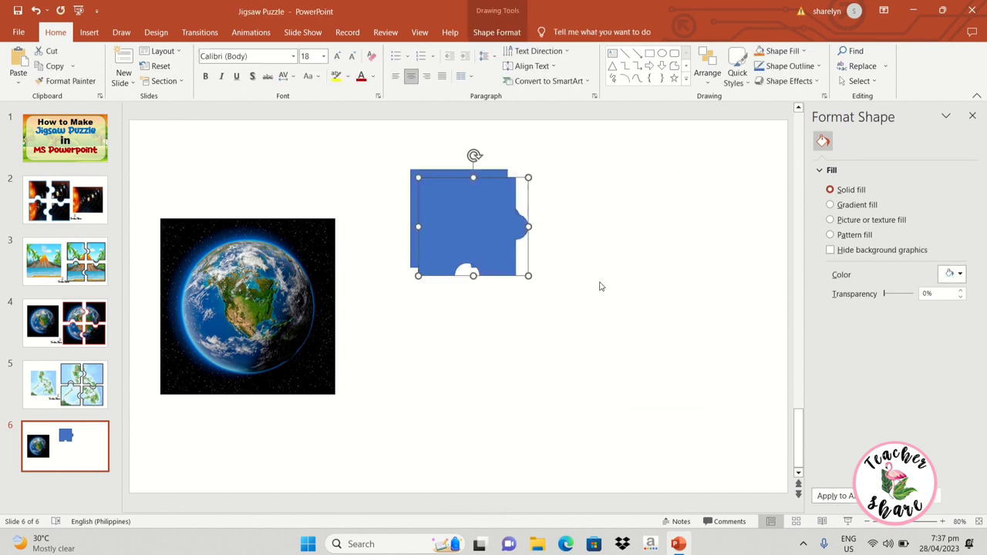
mouse_move(478, 227)
left_mouse_down()
mouse_move(616, 237)
mouse_move(618, 227)
left_mouse_up()
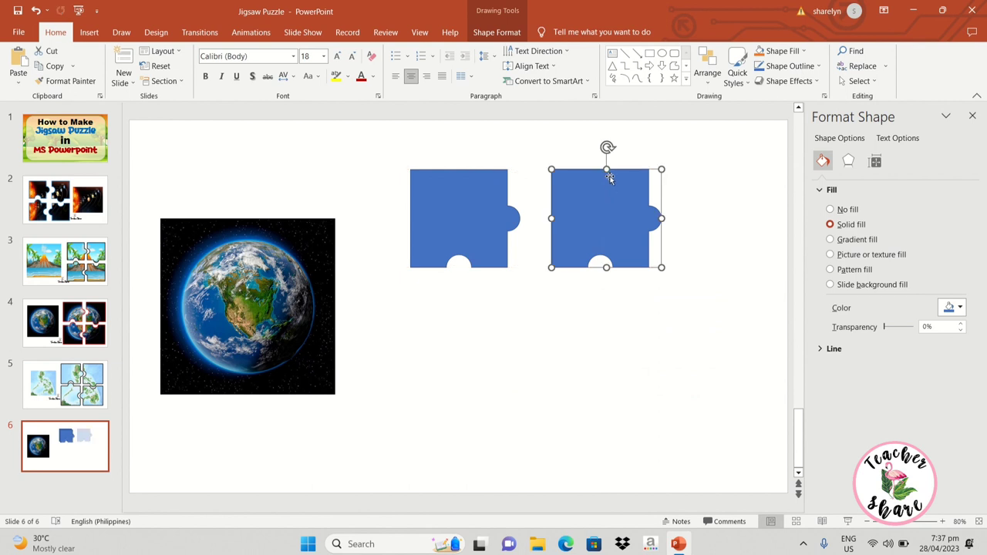
left_click_drag(608, 146, 654, 216)
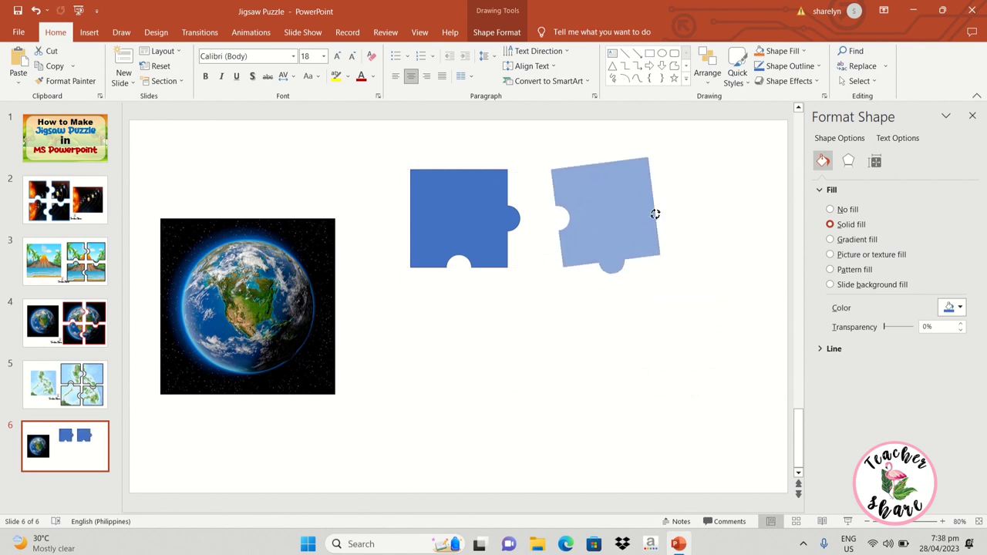
left_click_drag(654, 216, 560, 225)
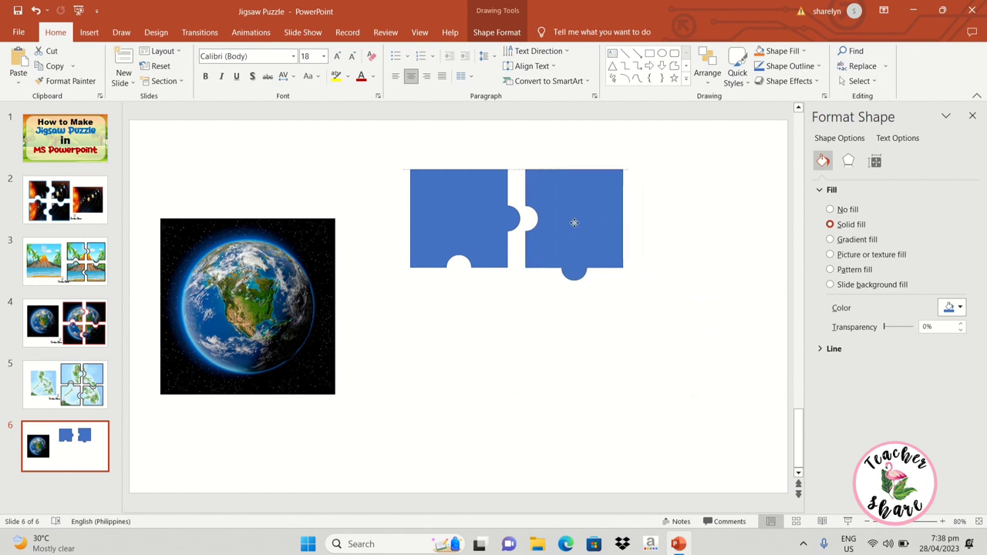
left_click_drag(559, 224, 592, 226)
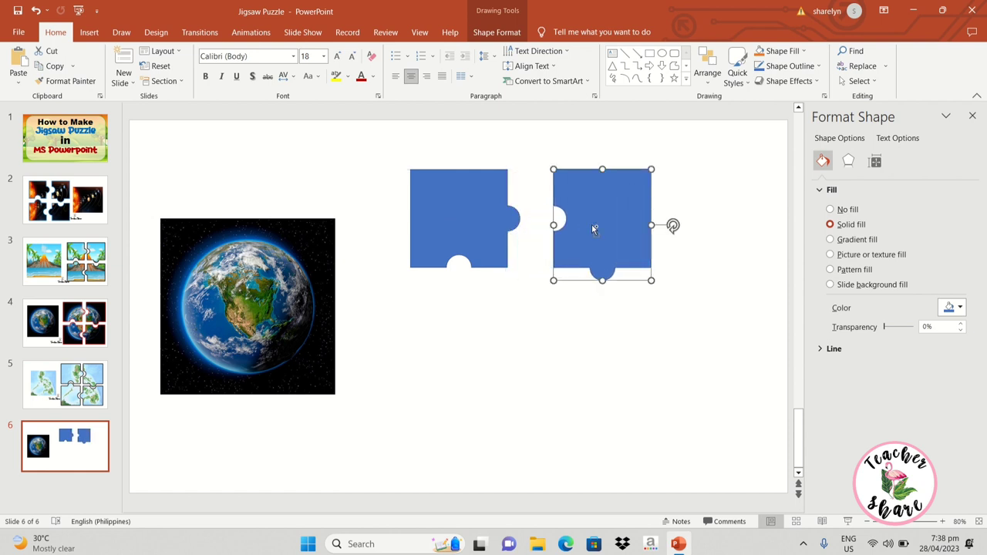
Duplicate the right piece, rotate it a quarter turn, and fit it beneath the right piece
key("ctrl+d")
left_click_drag(592, 224, 587, 372)
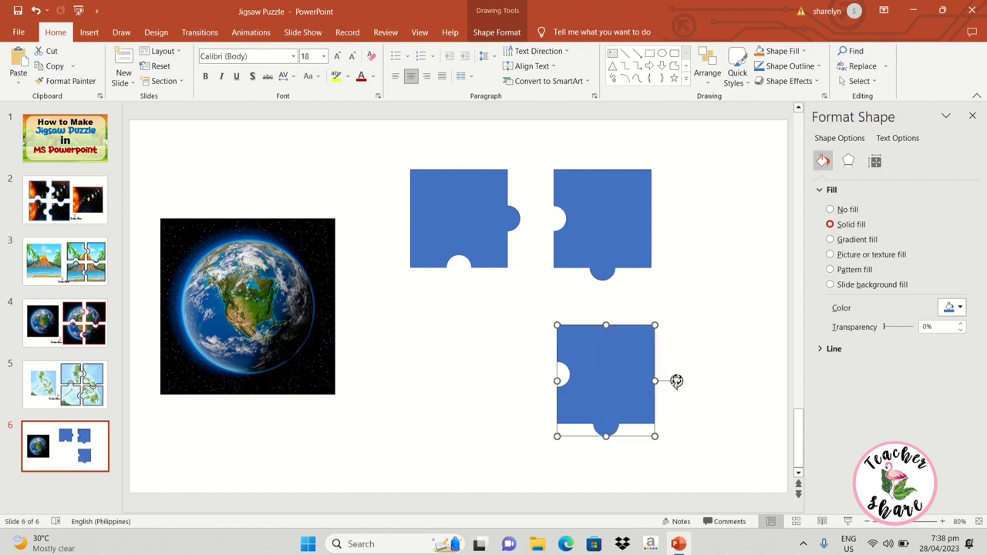
mouse_move(676, 381)
left_mouse_down()
mouse_move(609, 440)
mouse_move(618, 318)
left_mouse_up()
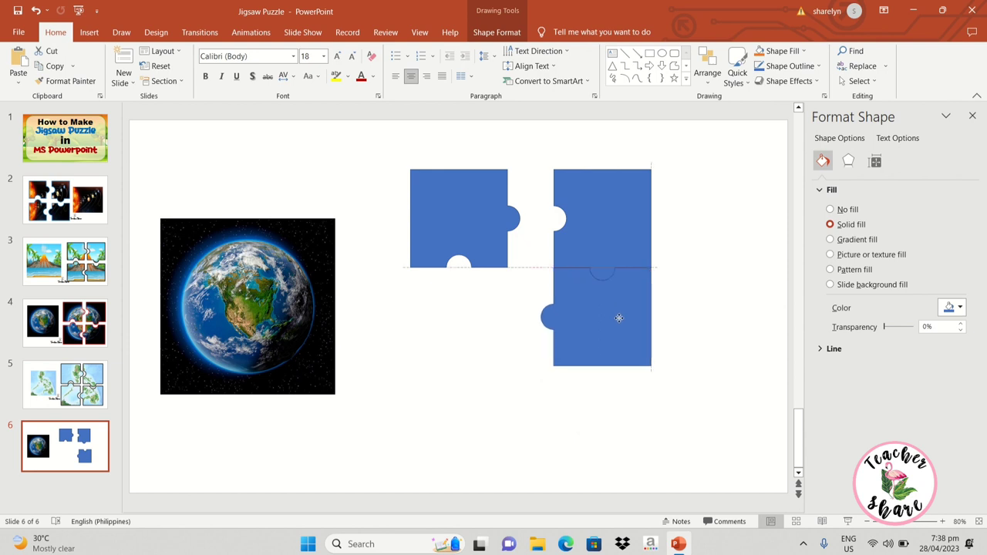
left_click_drag(619, 317, 617, 348)
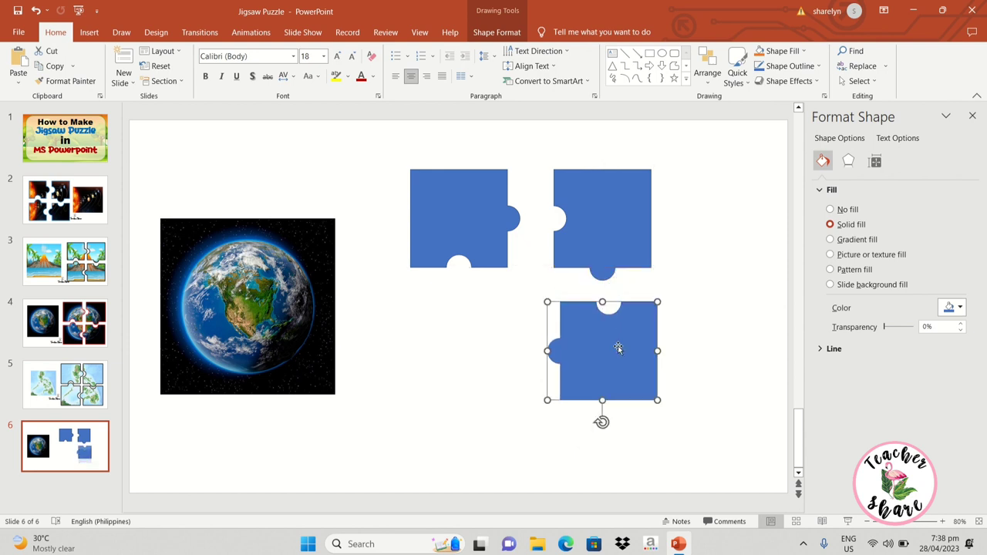
left_click(490, 359)
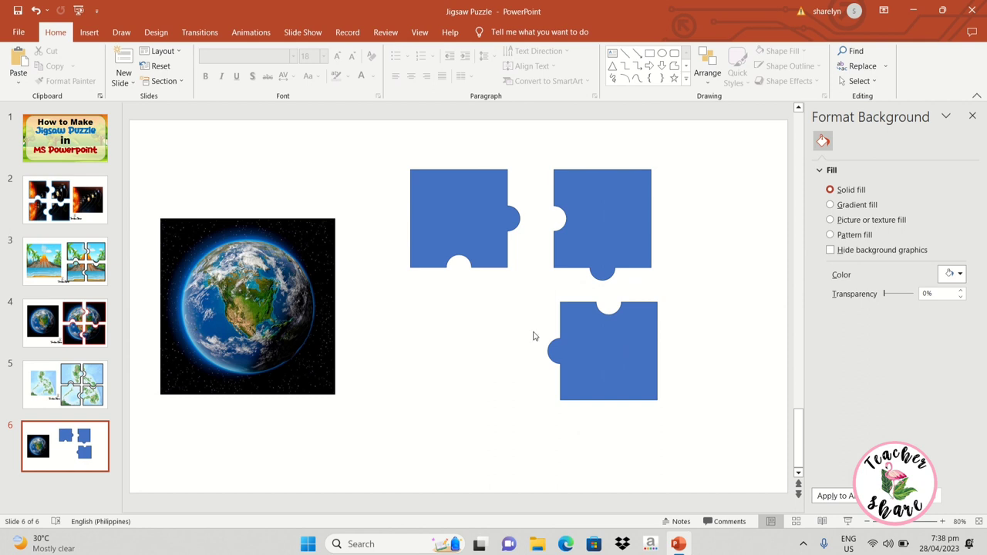
Paste another piece copy and place it beneath the top-left piece
key("ctrl+v")
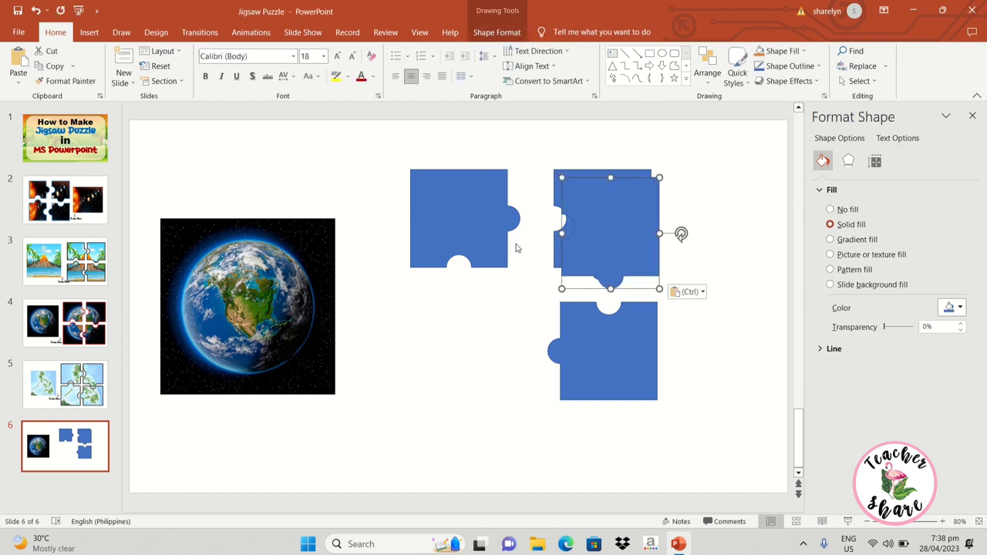
mouse_move(628, 226)
left_mouse_down()
mouse_move(444, 329)
mouse_move(426, 402)
left_mouse_up()
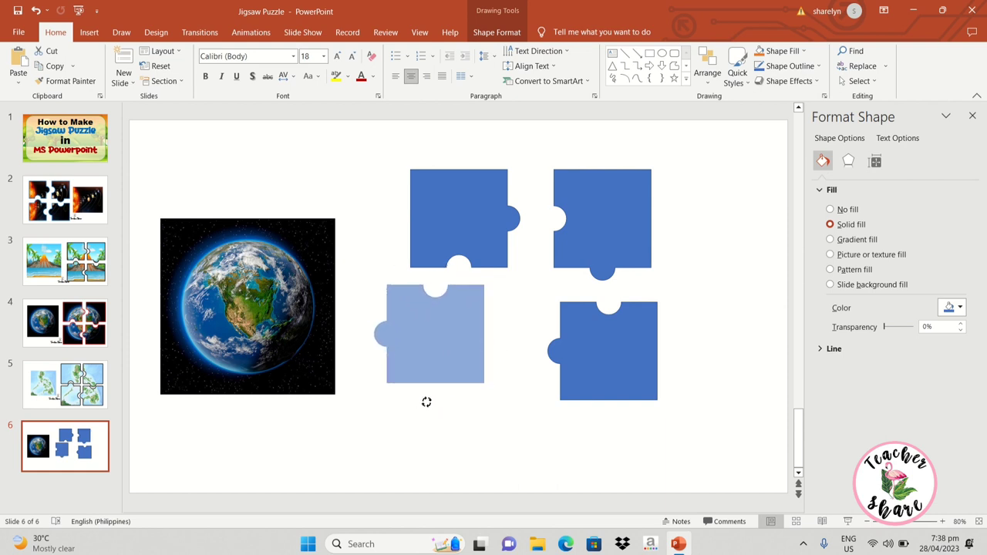
left_click_drag(428, 339, 451, 356)
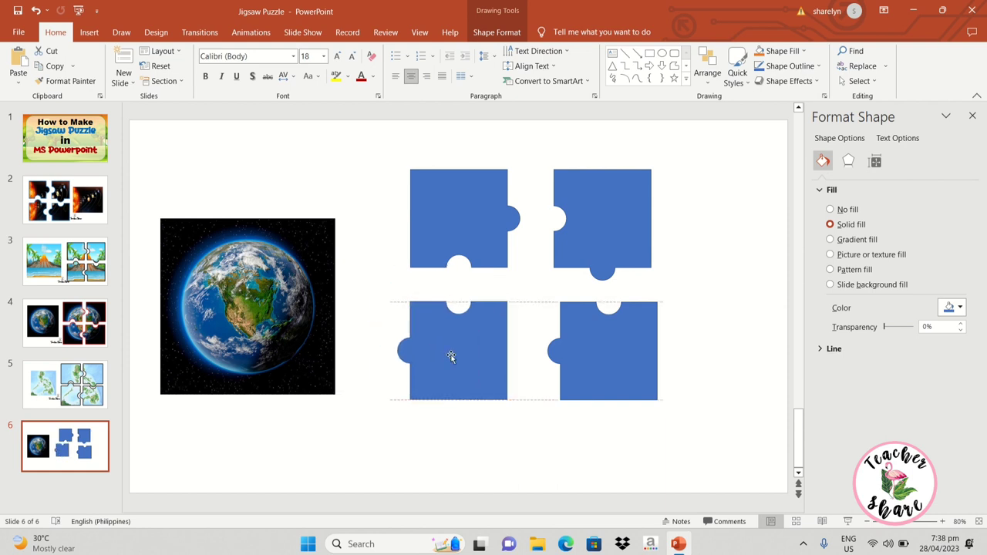
left_click(683, 284)
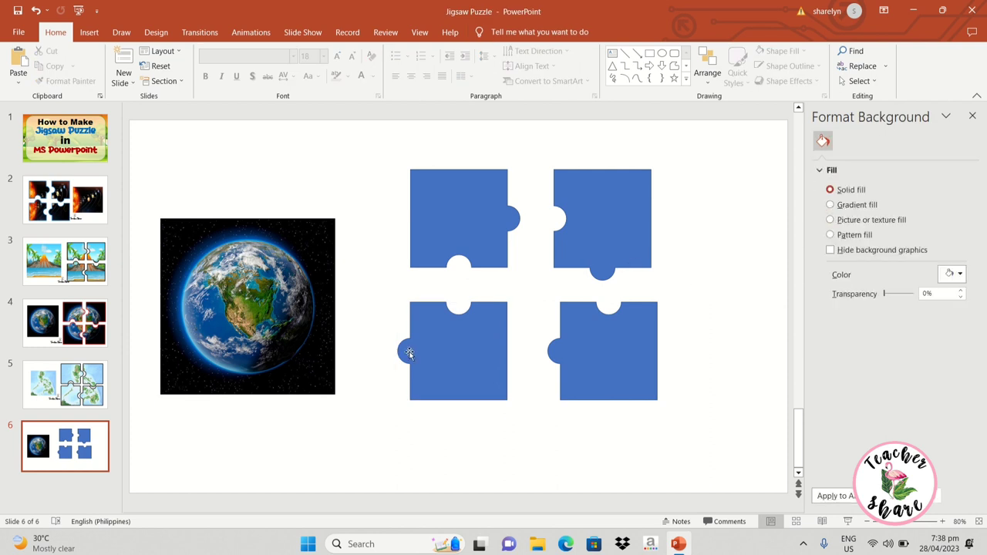
left_click(431, 357)
Slide the bottom-left, top-right and bottom-right pieces together so all four interlock
mouse_move(451, 419)
left_mouse_down()
mouse_move(377, 357)
mouse_move(396, 345)
mouse_move(379, 346)
mouse_move(441, 322)
left_mouse_up()
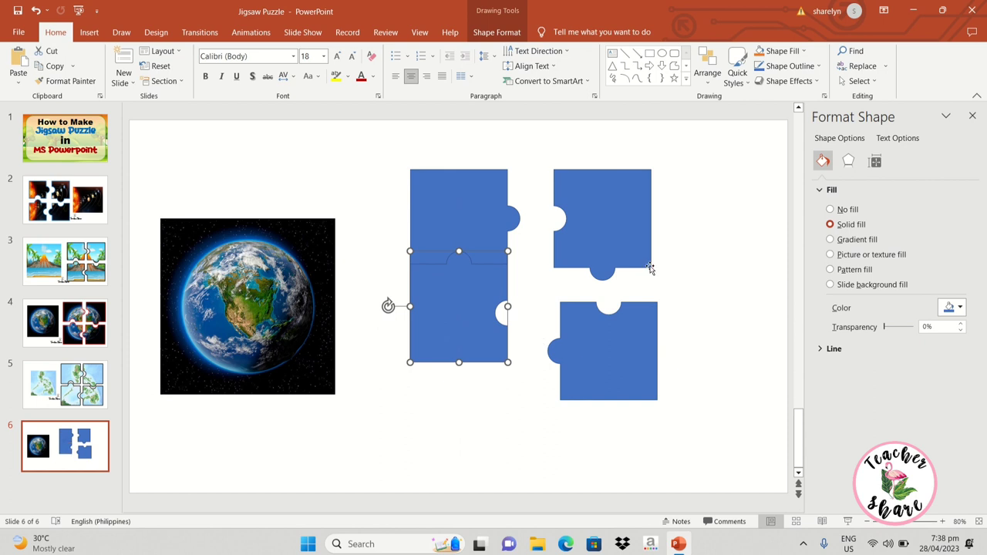
left_click_drag(598, 215, 558, 217)
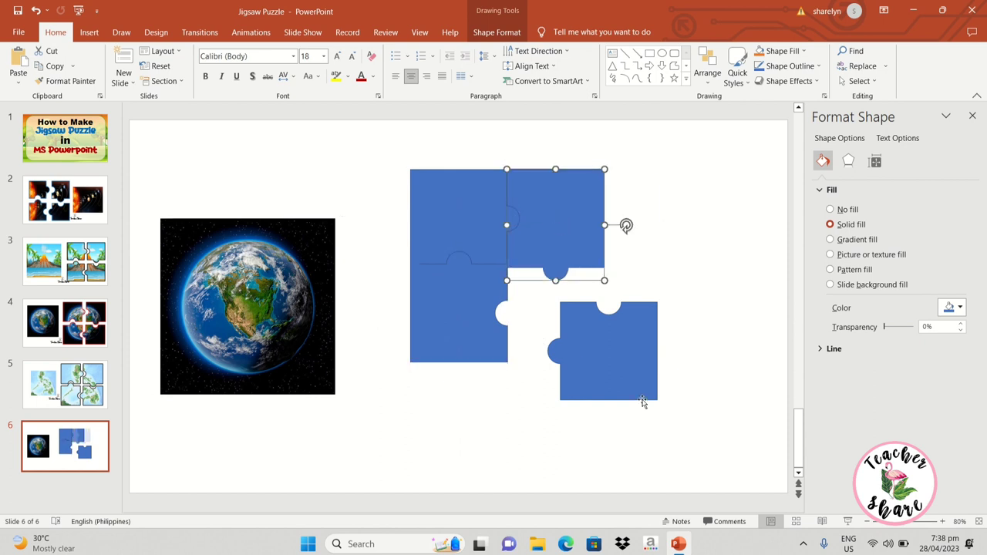
left_click(640, 393)
left_click_drag(606, 330, 550, 289)
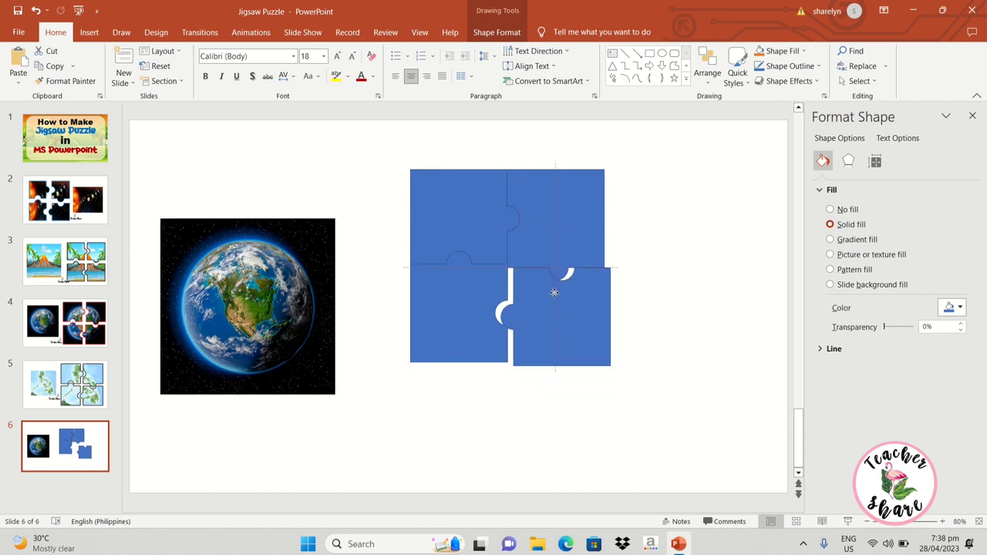
left_click(702, 319)
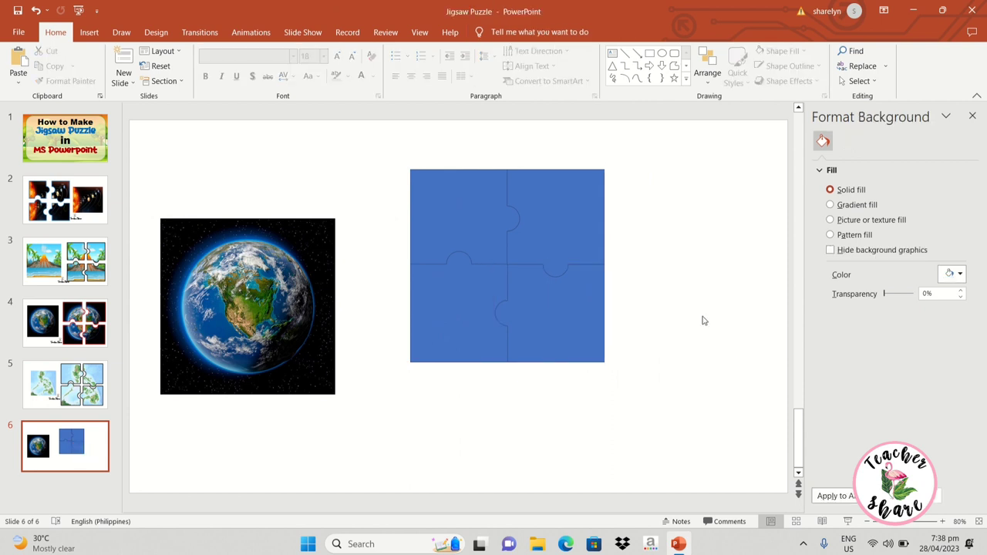
Move the earth picture over the puzzle square and bring it to the front
left_click(276, 287)
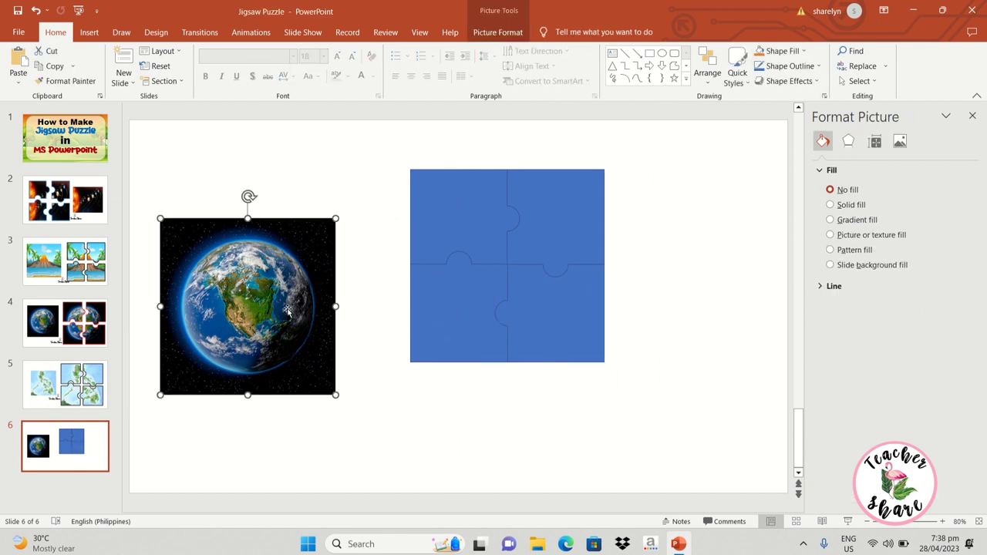
left_click_drag(246, 328, 295, 279)
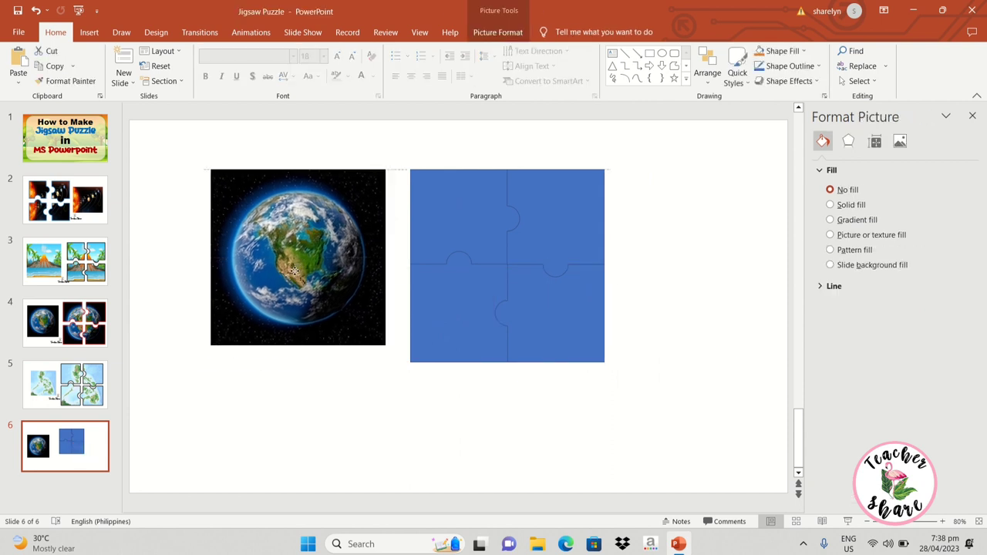
mouse_move(273, 225)
left_mouse_down()
mouse_move(236, 236)
mouse_move(466, 211)
left_mouse_up()
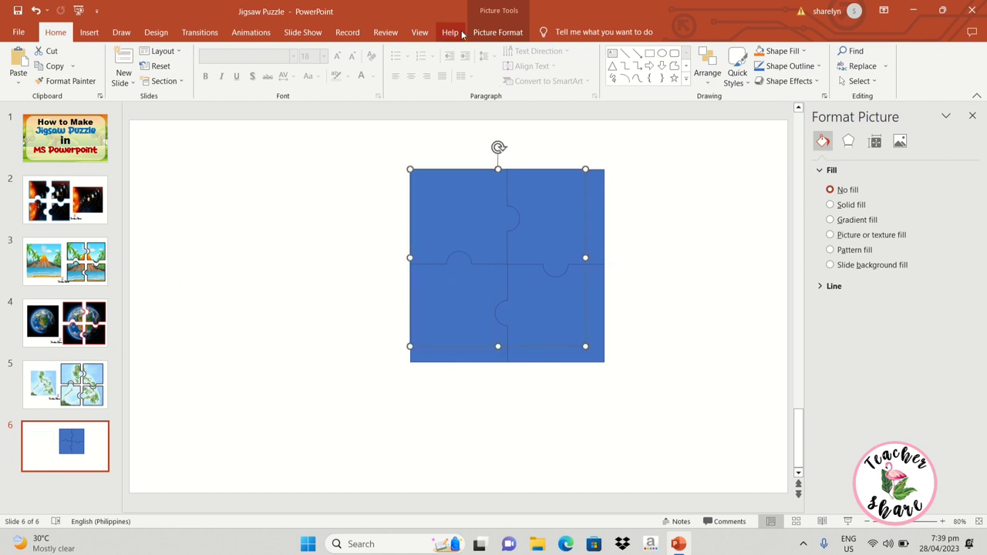
left_click(486, 35)
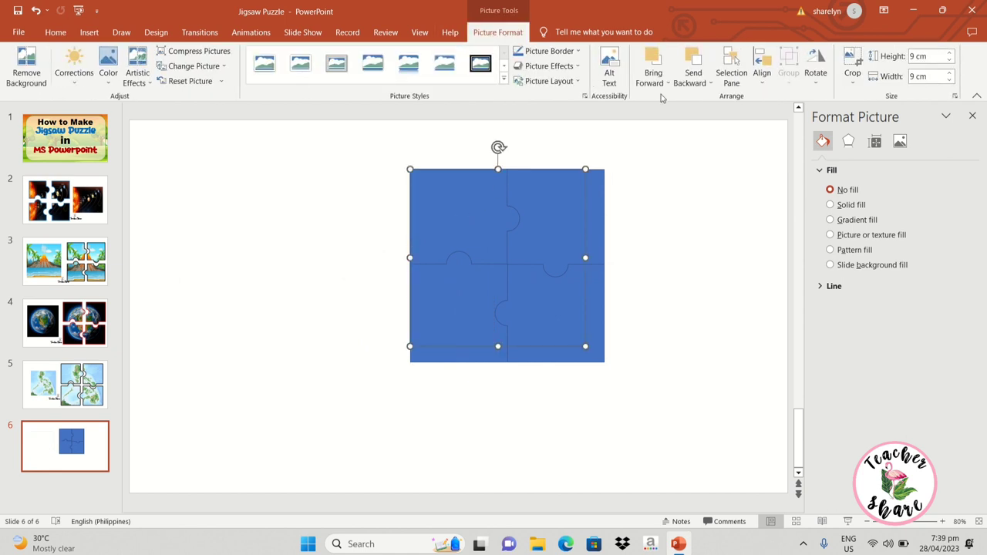
left_click(661, 84)
left_click(670, 115)
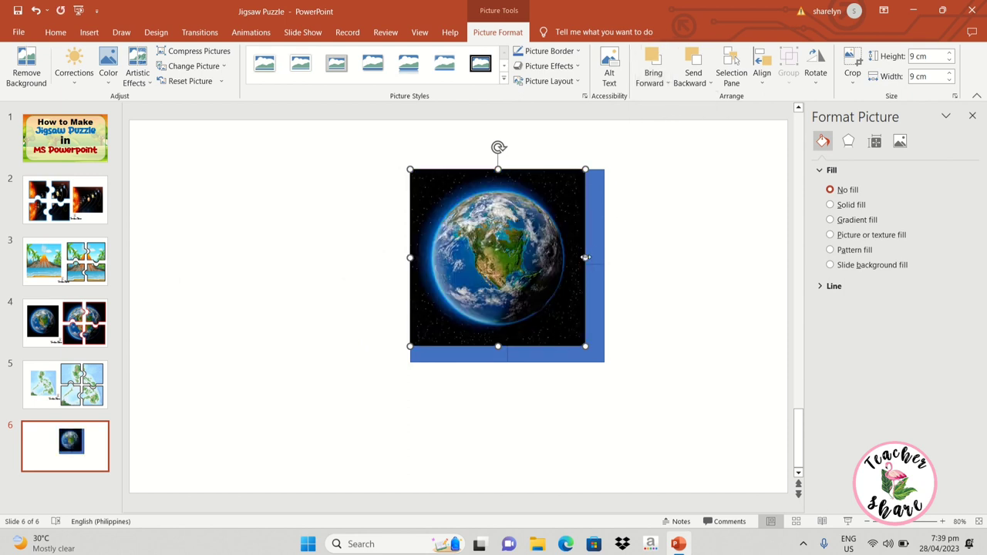
Resize the earth picture to match the square, then move it back to the top-left
left_click_drag(585, 257, 603, 257)
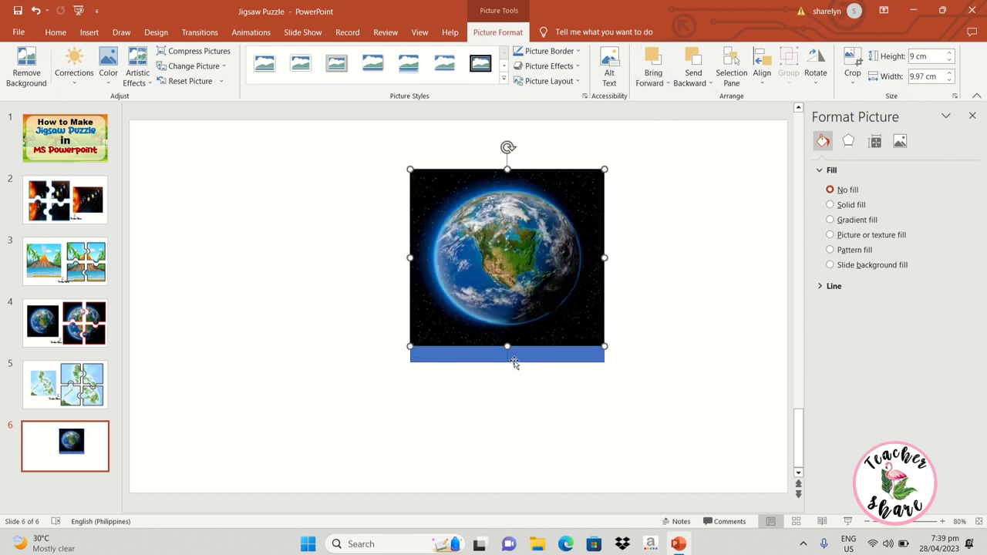
left_click_drag(507, 345, 523, 362)
left_click(648, 292)
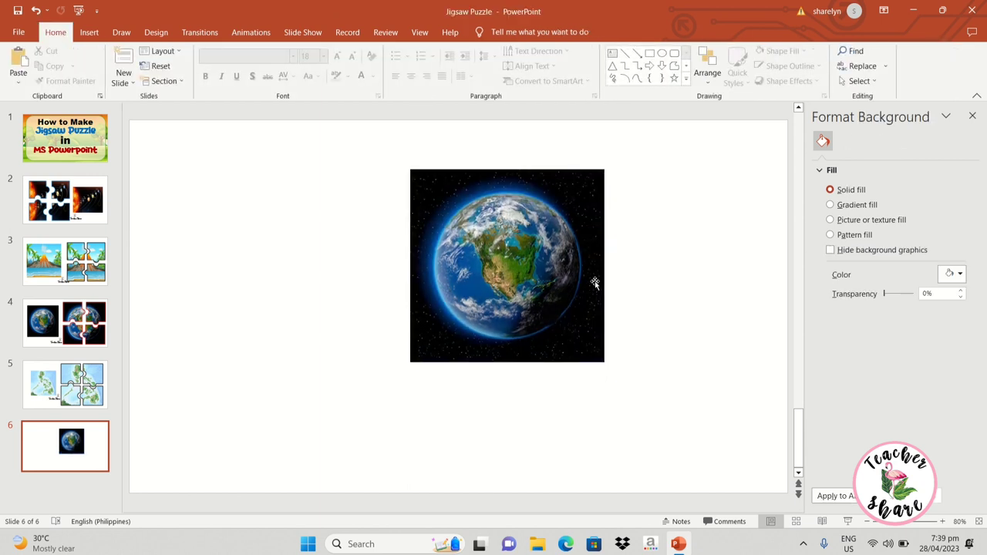
left_click(590, 282)
left_click_drag(533, 283, 271, 249)
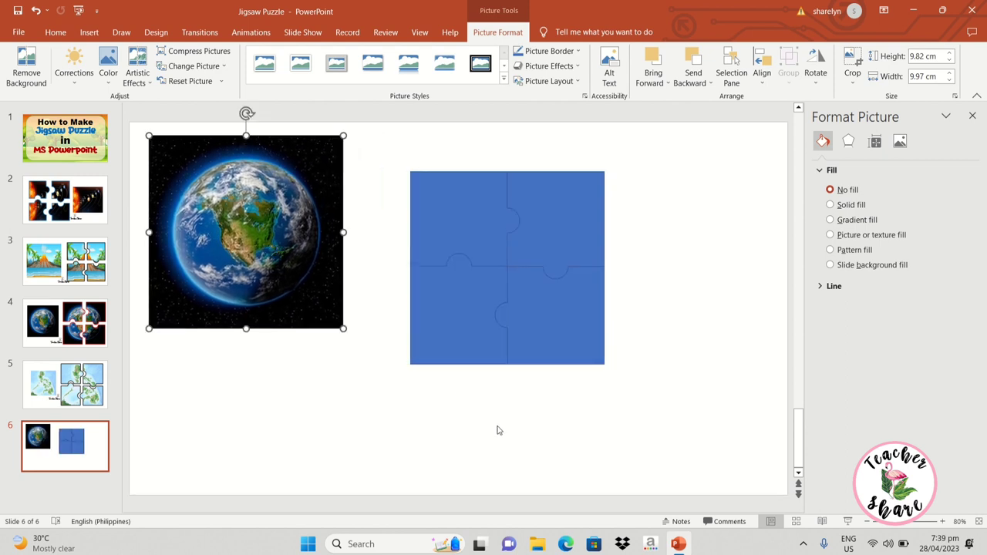
Pull the top-right and top-left puzzle pieces away from the square
left_click(623, 214)
left_click_drag(582, 227, 710, 215)
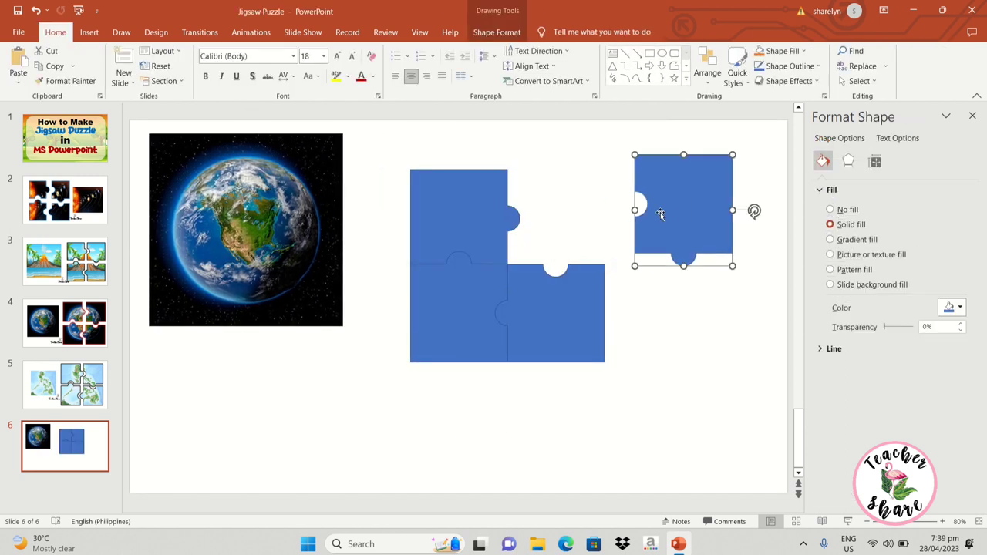
left_click_drag(502, 208, 580, 193)
Drag the bottom-right and bottom-left puzzle pieces away from the other pieces
left_click_drag(539, 284, 682, 343)
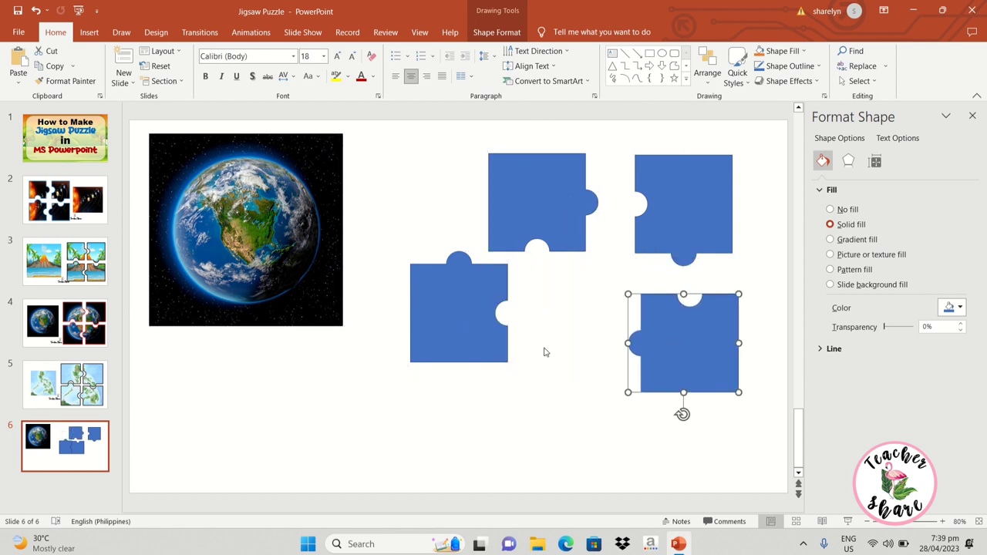
mouse_move(445, 333)
left_mouse_down()
mouse_move(529, 357)
mouse_move(536, 369)
left_mouse_up()
left_click(439, 291)
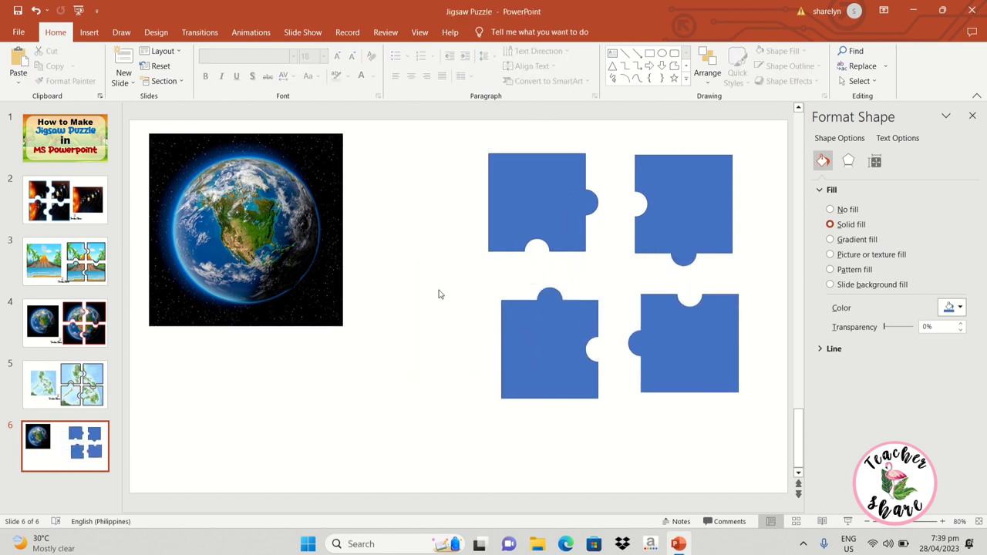
Paste three copies of the earth picture, shifting one copy slightly down
left_click(266, 233)
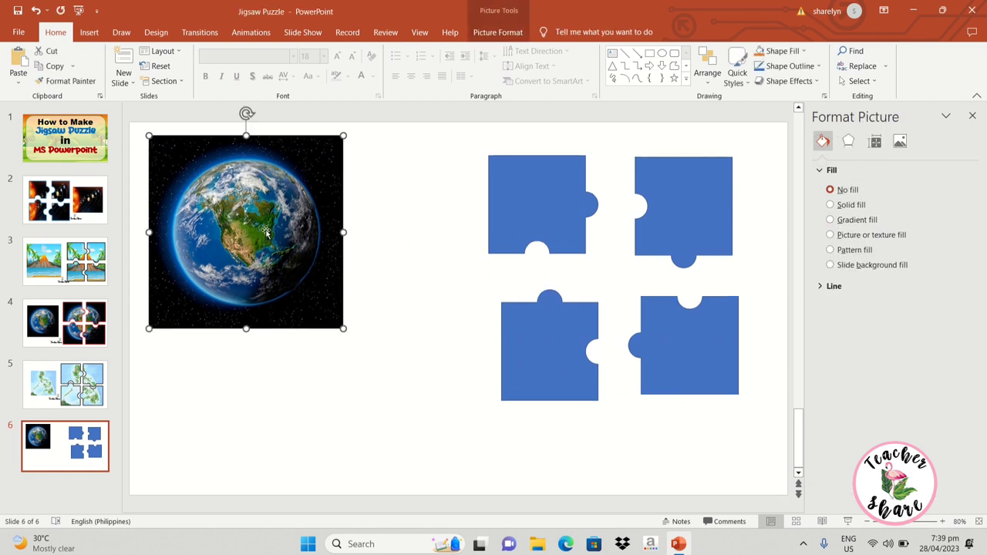
key("ctrl+v")
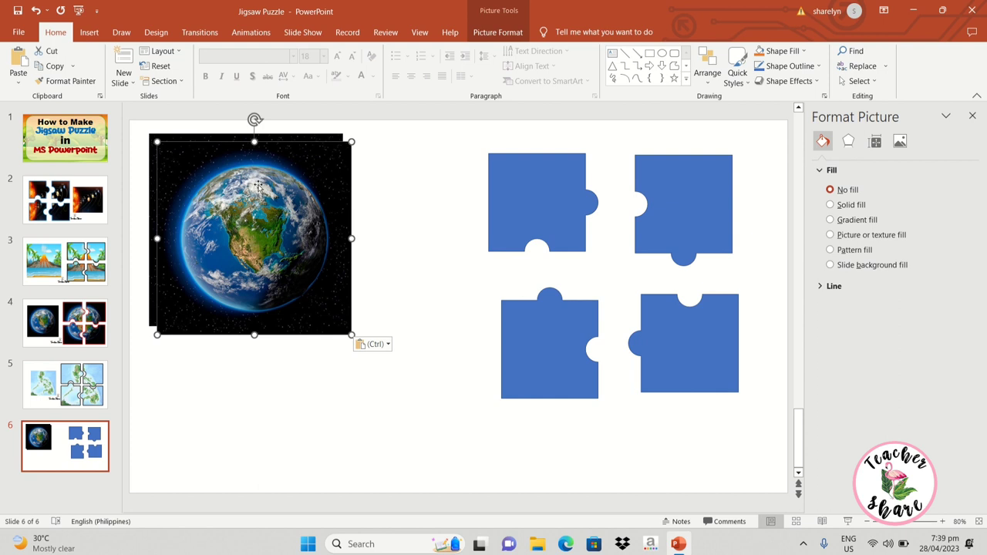
left_click_drag(255, 229, 250, 247)
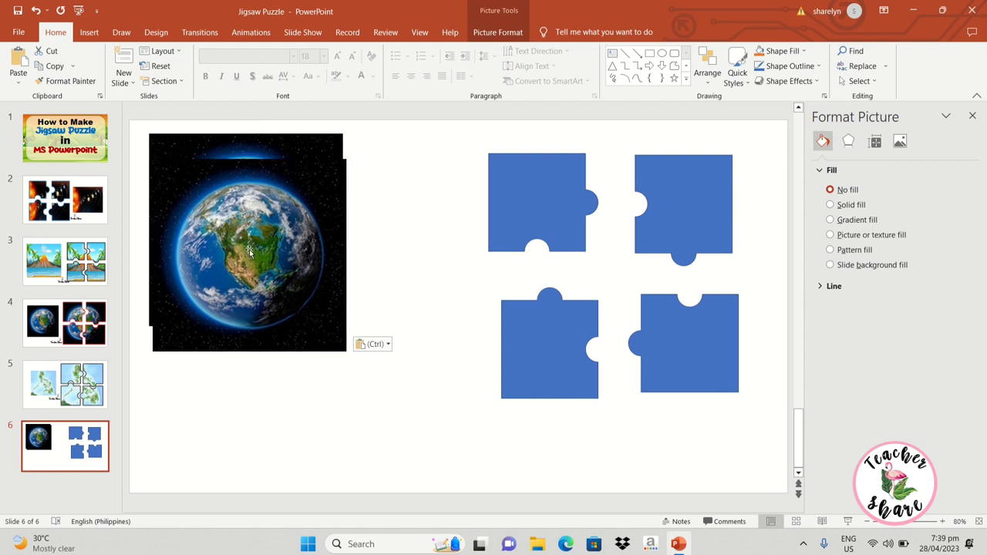
key("ctrl+v")
key("ctrl+v")
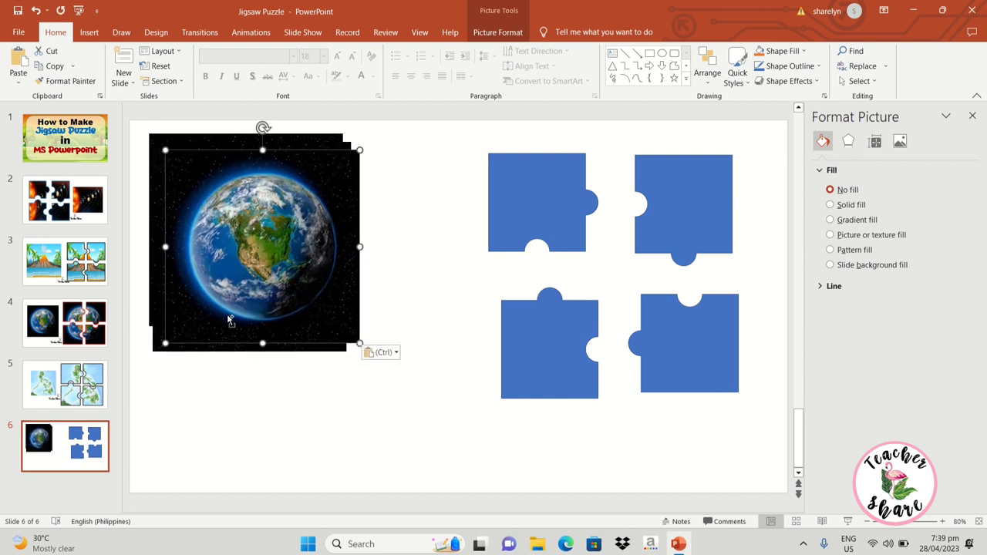
key("ctrl+v")
Line an earth copy up under the top-left blue piece, send it backward, and spread out the lower pieces
left_click_drag(280, 260, 361, 361)
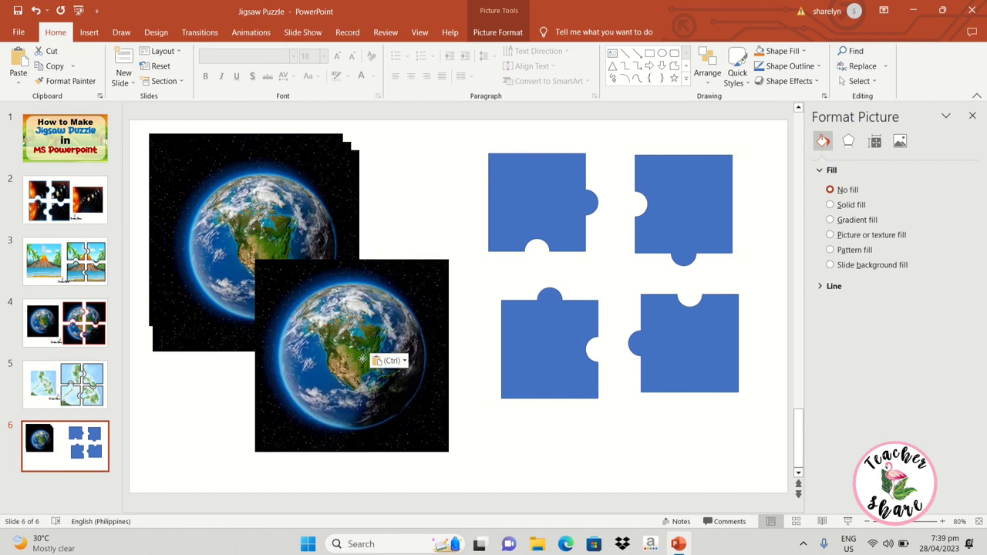
mouse_move(333, 314)
left_mouse_down()
mouse_move(449, 245)
mouse_move(473, 295)
left_mouse_up()
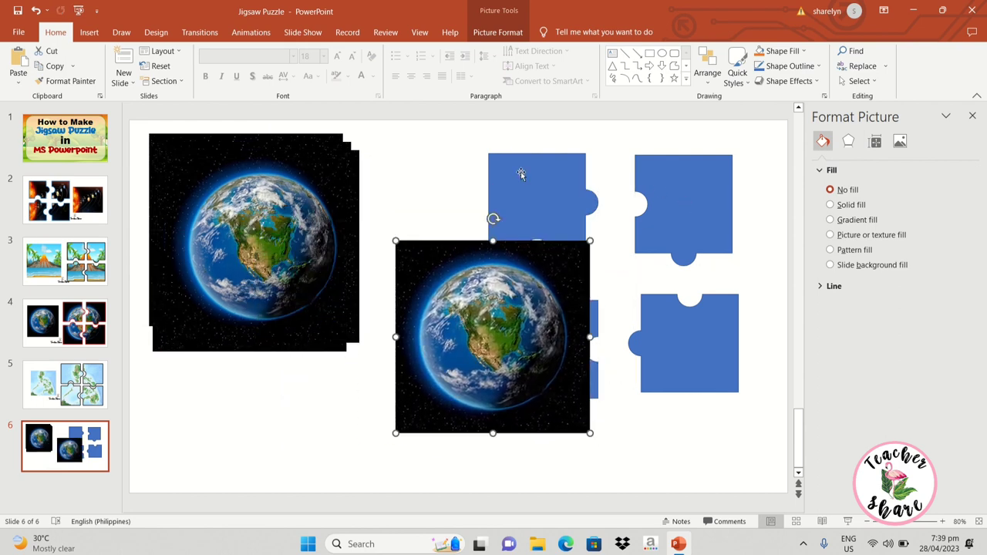
left_click(542, 181)
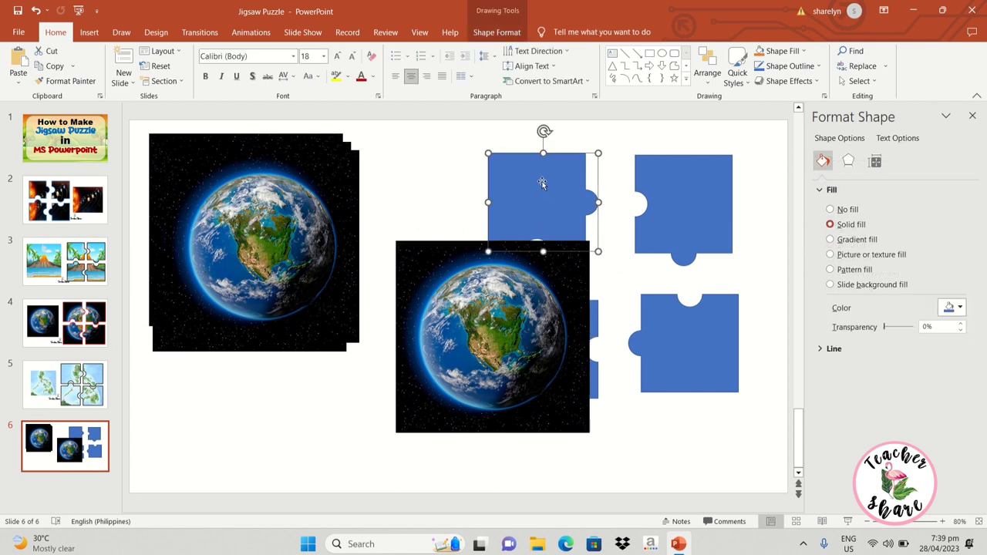
mouse_move(539, 187)
left_mouse_down()
mouse_move(462, 269)
mouse_move(466, 280)
mouse_move(486, 185)
left_mouse_up()
mouse_move(455, 367)
left_mouse_down()
mouse_move(509, 299)
mouse_move(486, 290)
left_mouse_up()
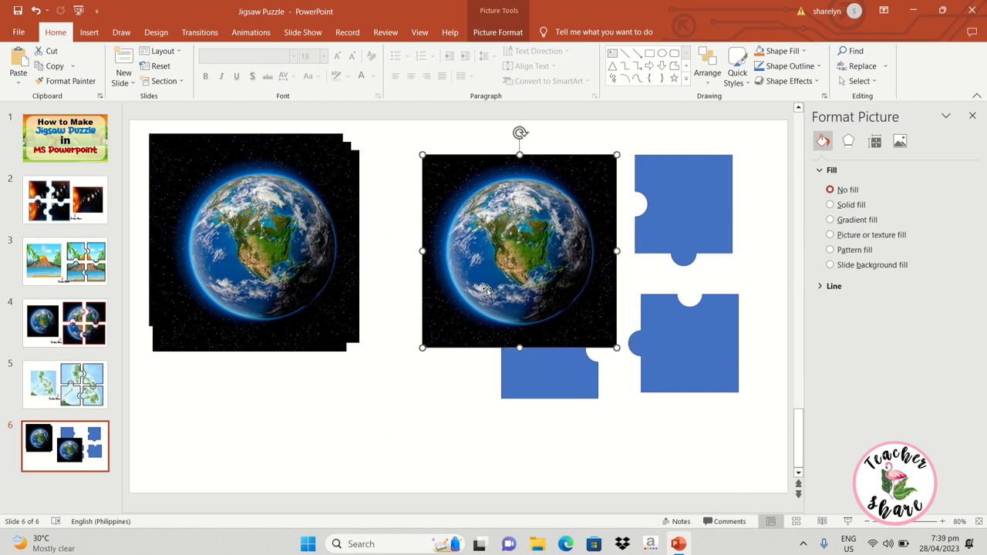
left_click(504, 33)
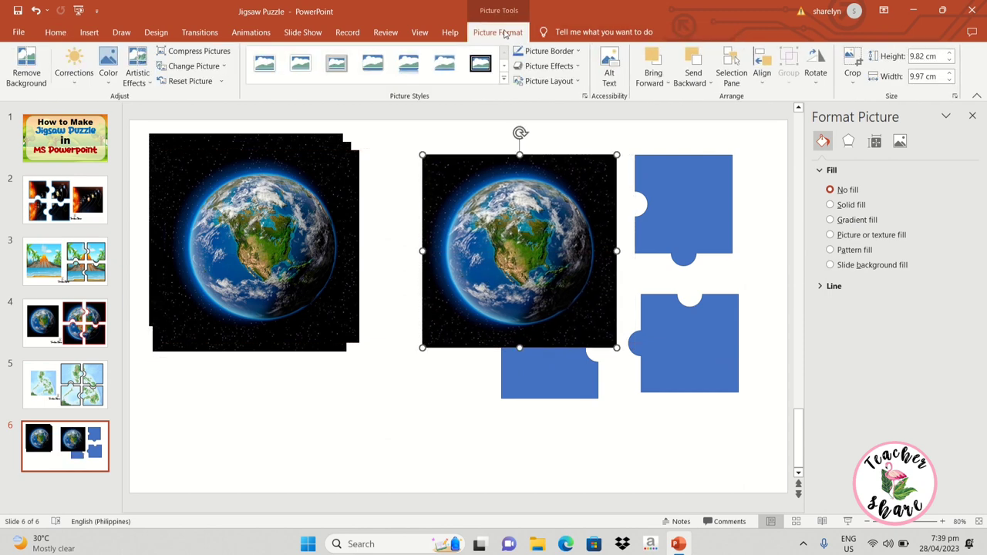
left_click(706, 80)
left_click(715, 114)
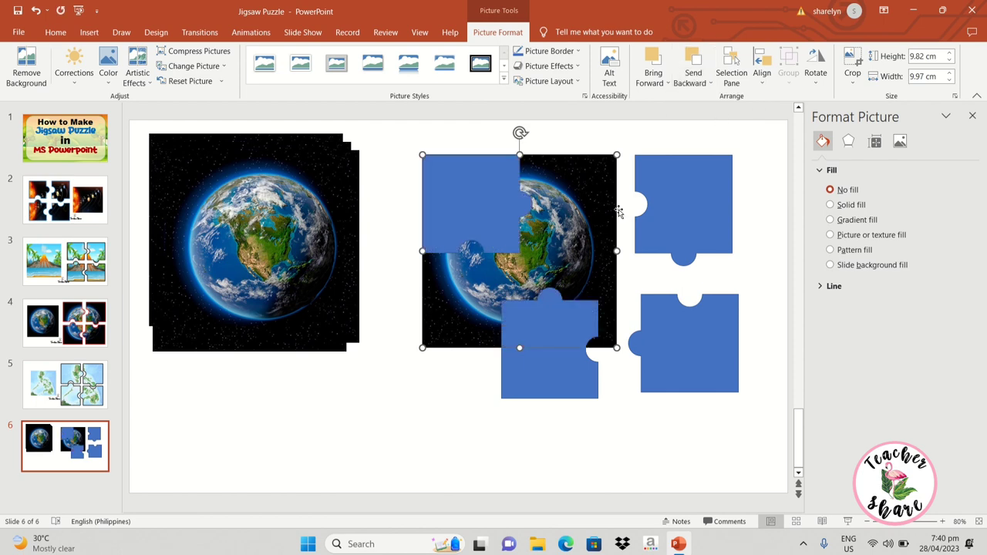
left_click_drag(552, 371, 581, 435)
left_click_drag(709, 347, 718, 411)
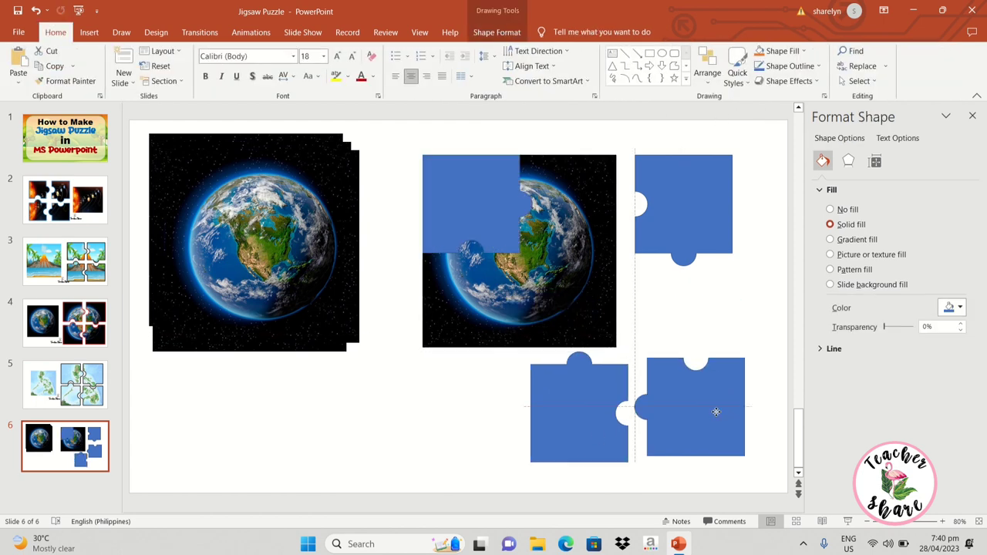
Intersect the earth copy with the top-left blue piece using Merge Shapes
left_click(558, 288)
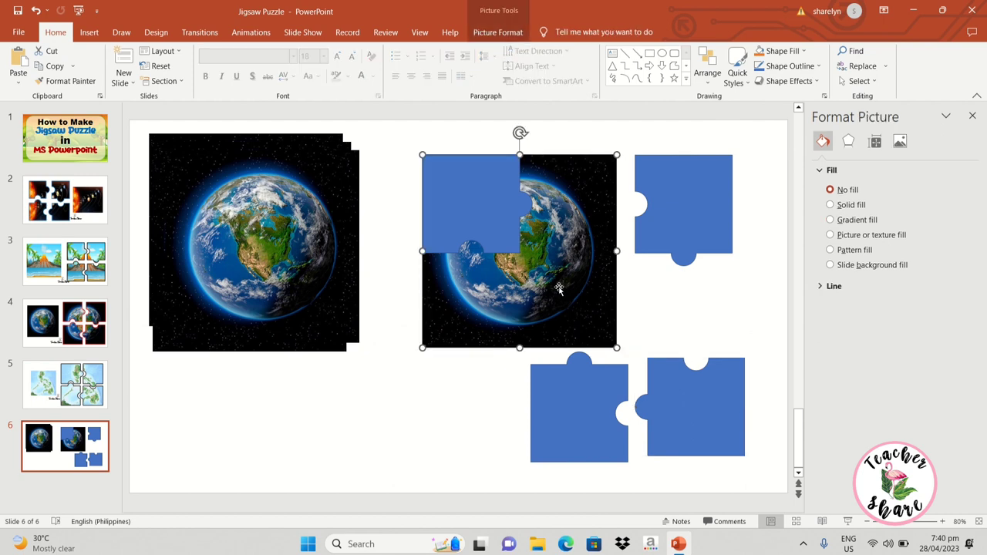
left_click(498, 205, "shift")
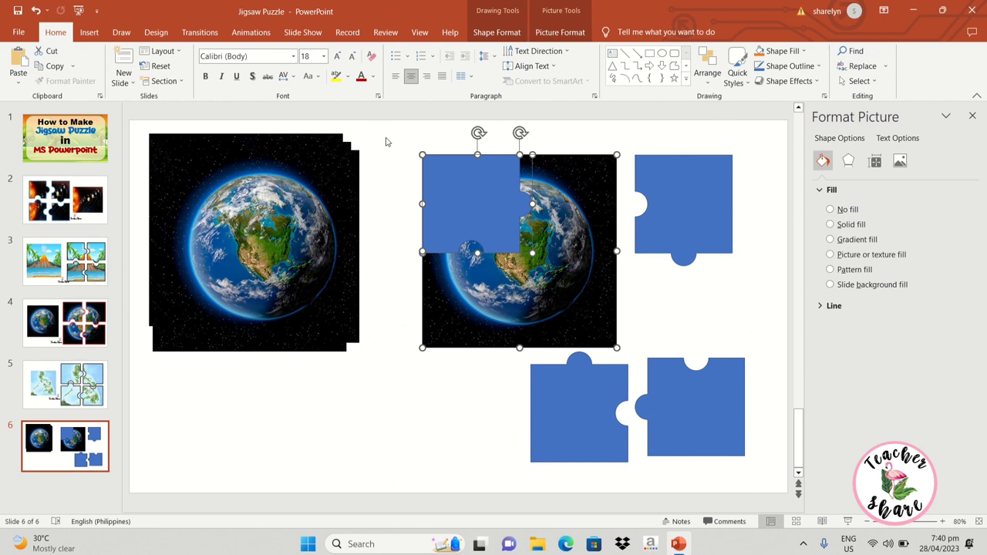
left_click(500, 33)
left_click(158, 81)
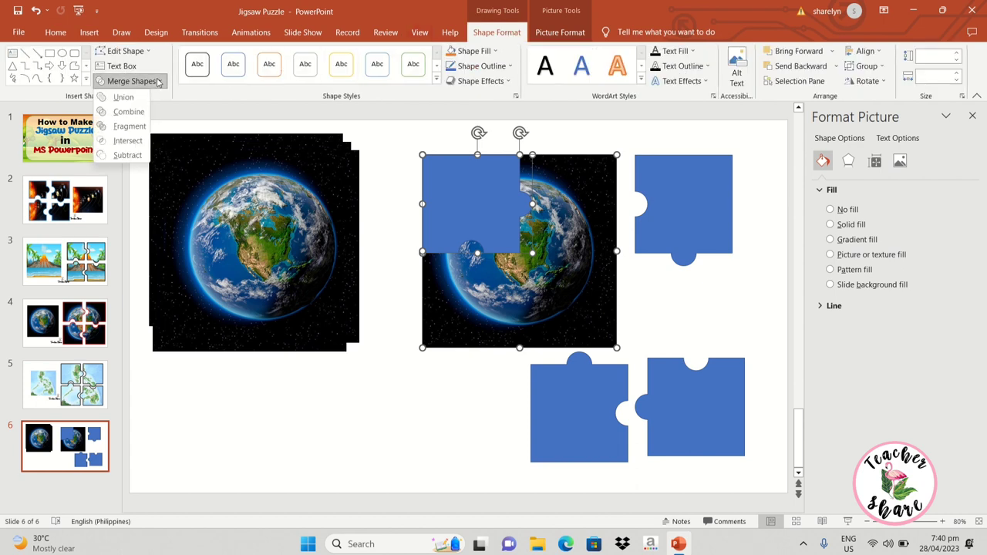
left_click(128, 141)
Move the first earth piece aside and place an earth copy under the upper-right blue piece
left_click(425, 264)
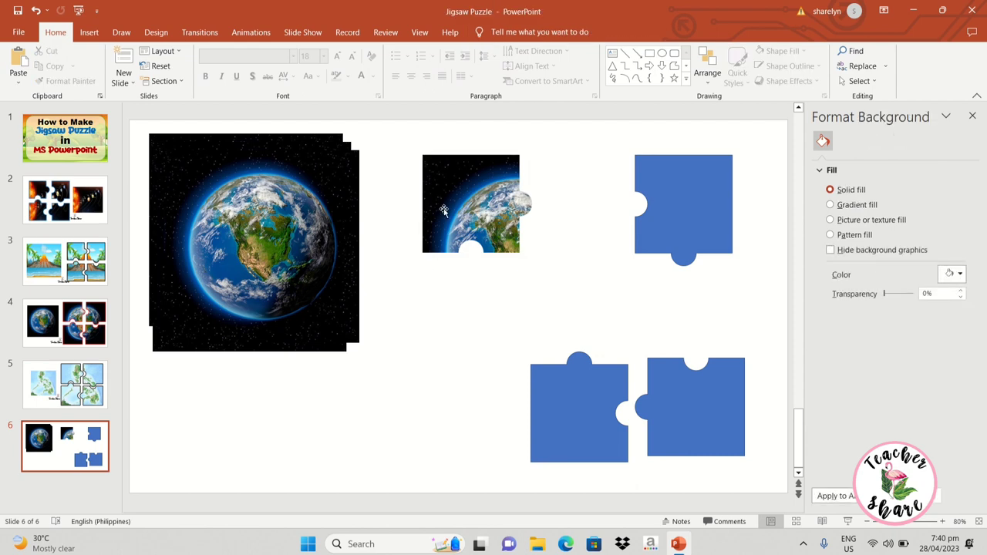
mouse_move(444, 212)
left_mouse_down()
mouse_move(530, 200)
mouse_move(469, 200)
mouse_move(520, 214)
left_mouse_up()
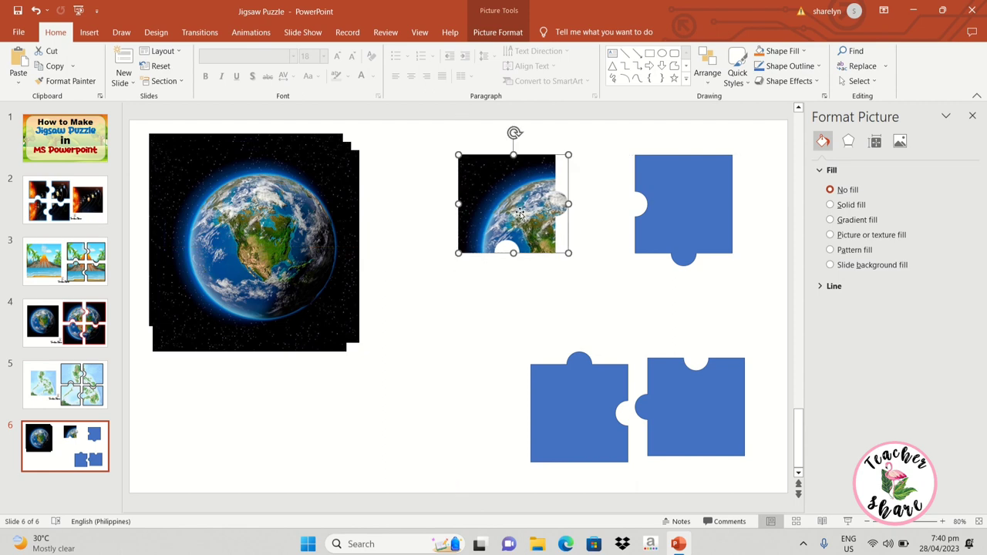
left_click(521, 284)
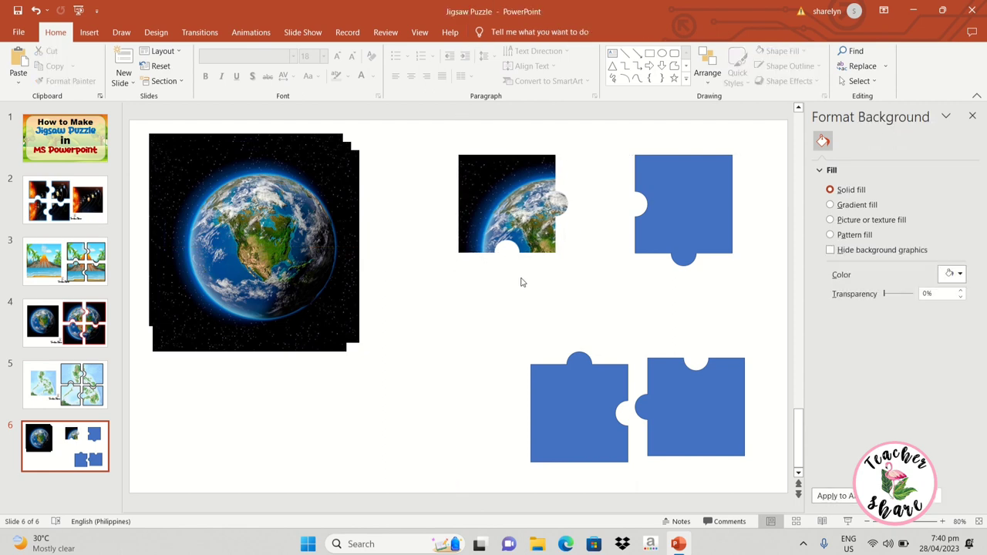
left_click(672, 221)
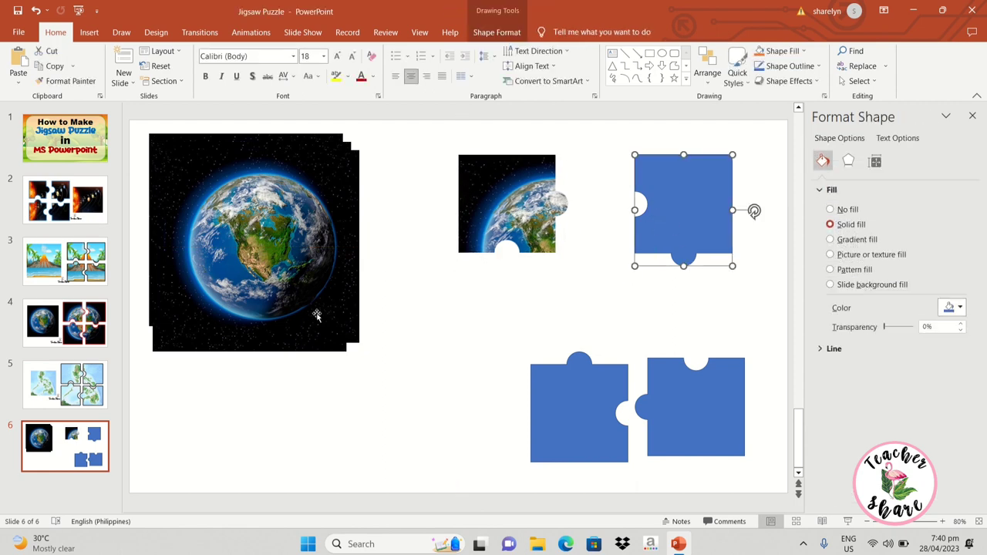
left_click(272, 286)
mouse_move(239, 234)
left_mouse_down()
mouse_move(525, 371)
mouse_move(556, 275)
left_mouse_up()
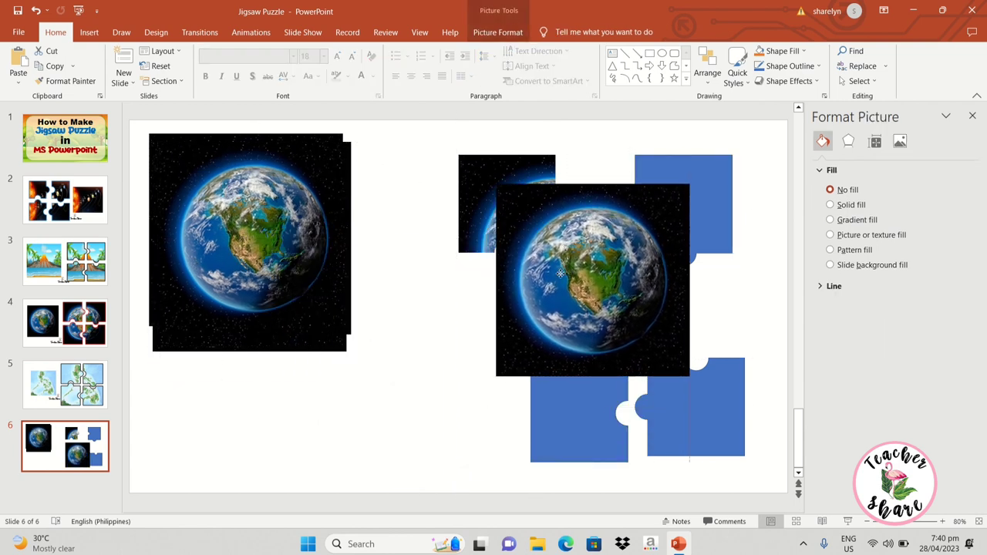
left_click(706, 195)
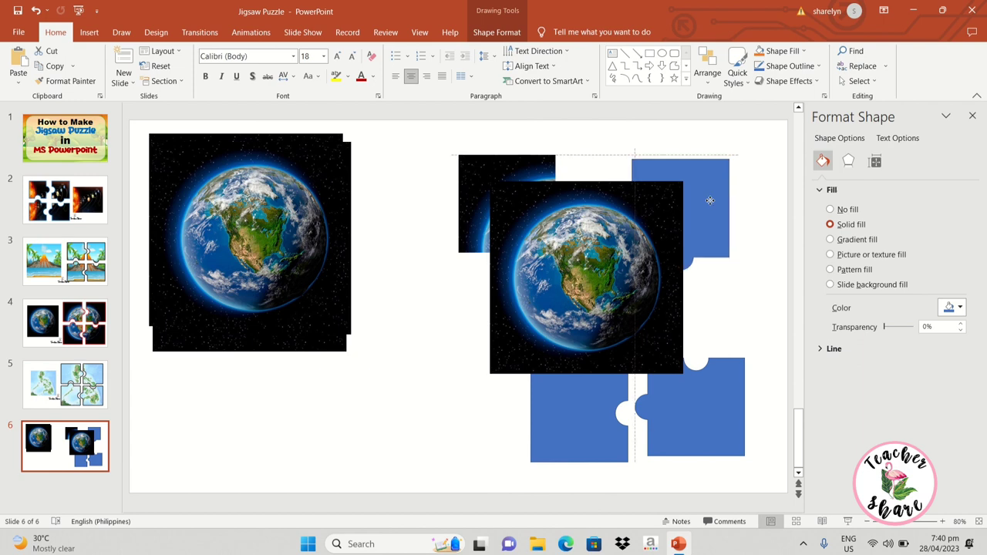
left_click_drag(717, 194, 667, 221)
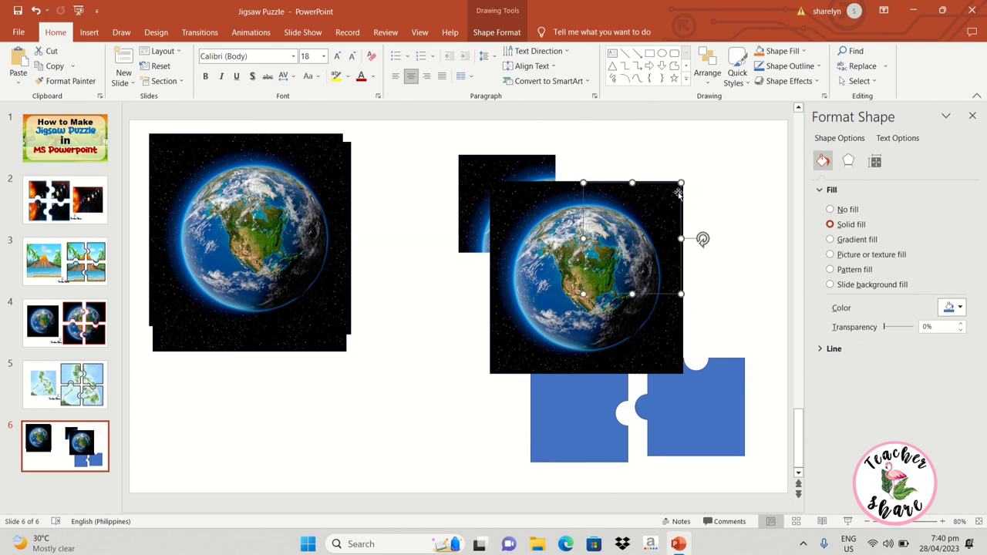
Send the earth copy behind the blue piece and fine-tune the blue piece's position
left_click(538, 273)
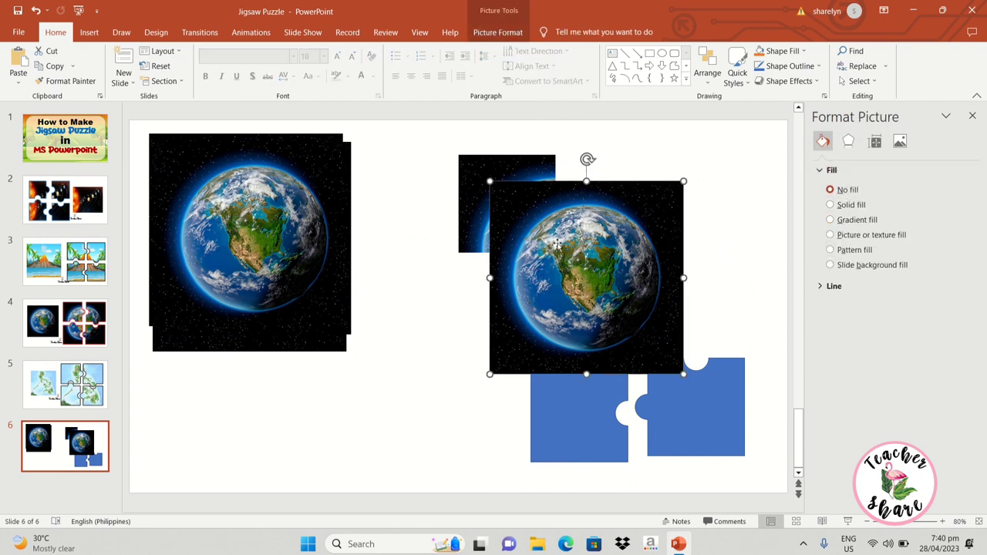
mouse_move(483, 7)
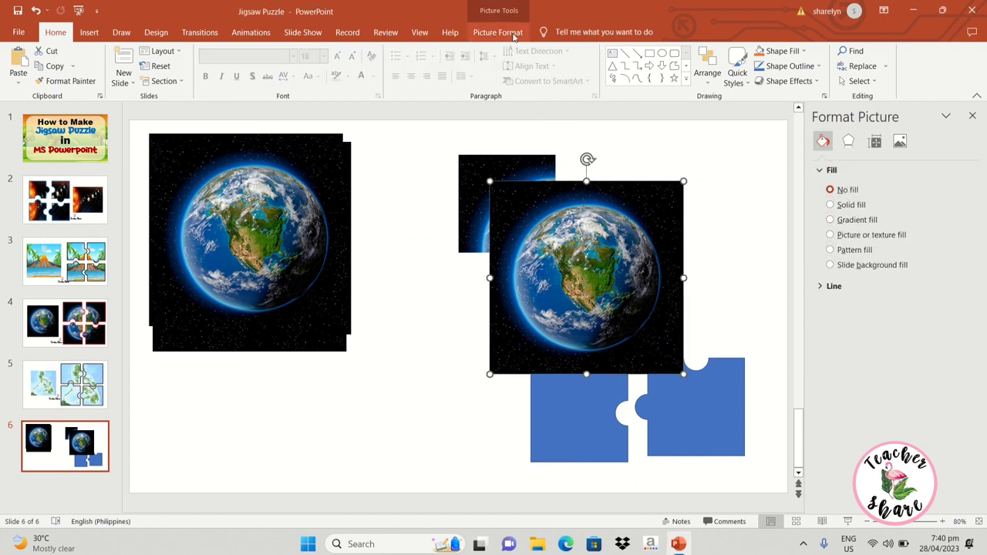
left_click(514, 33)
left_click(712, 84)
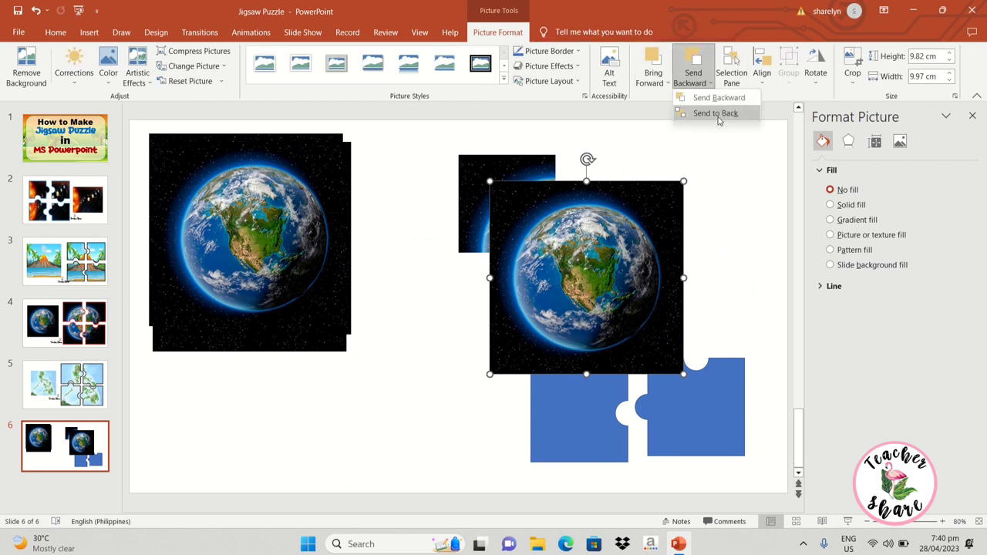
left_click(717, 114)
left_click(732, 260)
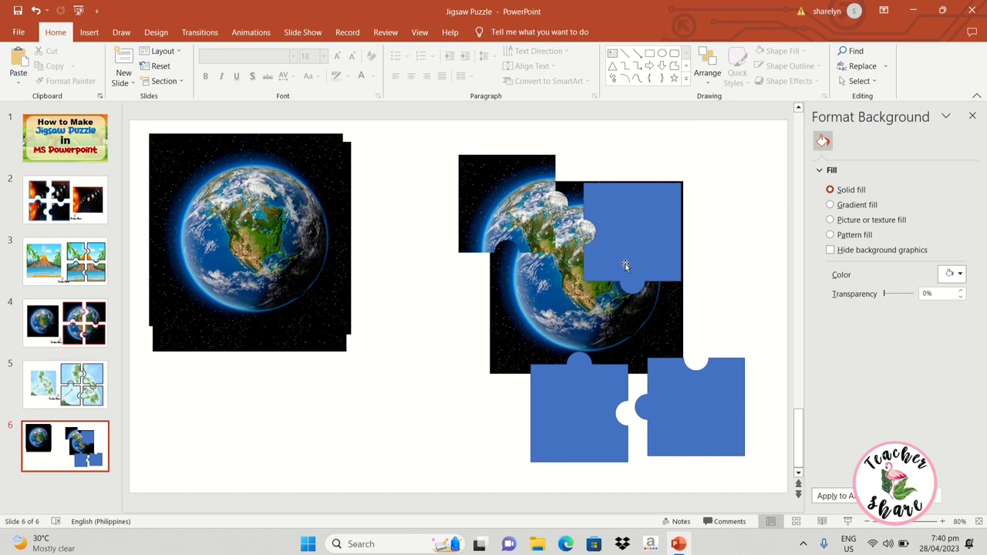
left_click_drag(630, 254, 630, 250)
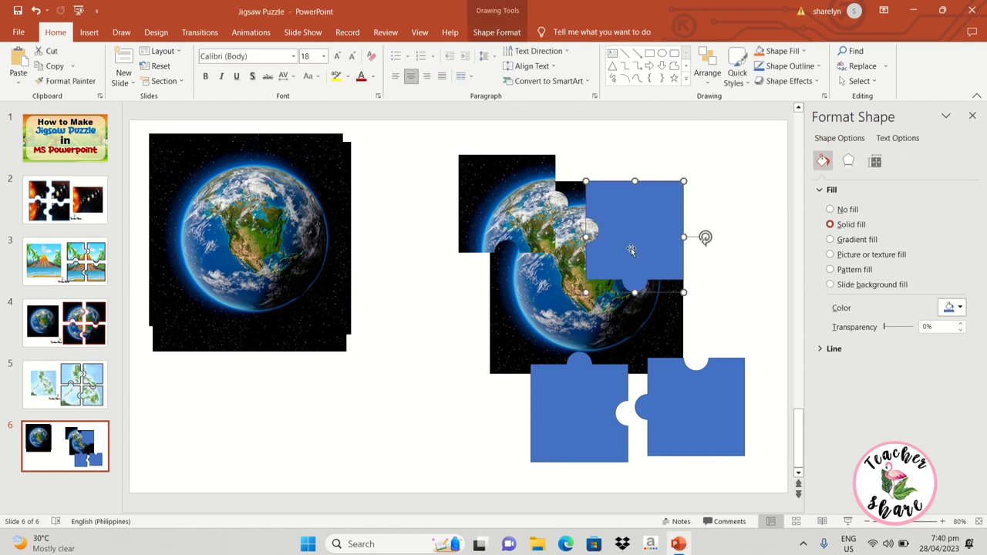
left_click(712, 298)
Intersect the earth copy with the upper-right blue piece and move the result to the upper right
left_click(556, 309)
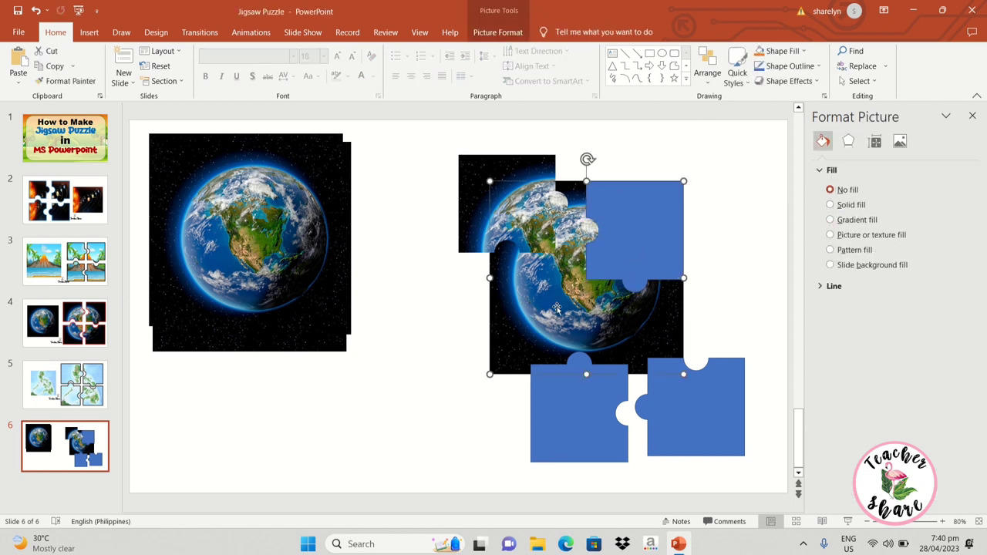
left_click(628, 228, "shift")
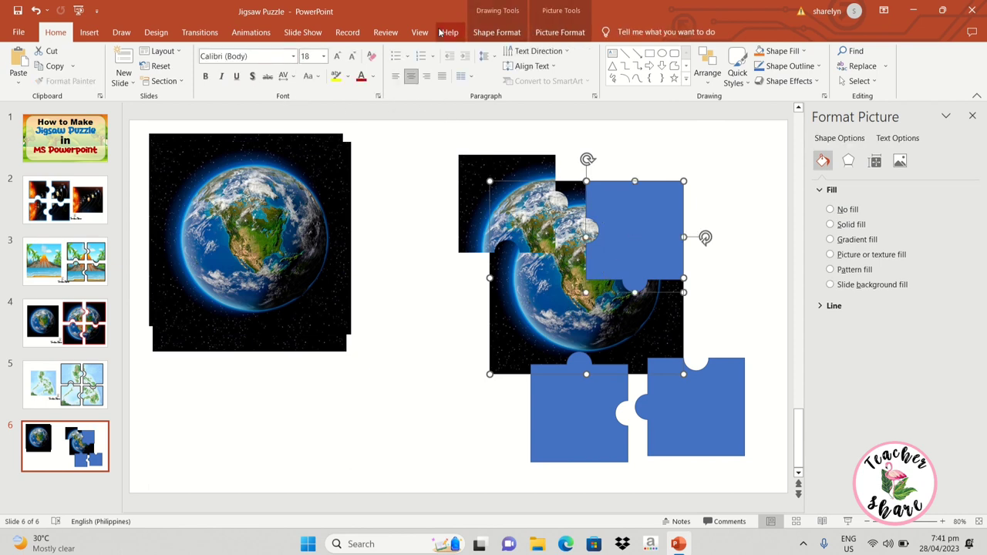
left_click(497, 32)
left_click(156, 82)
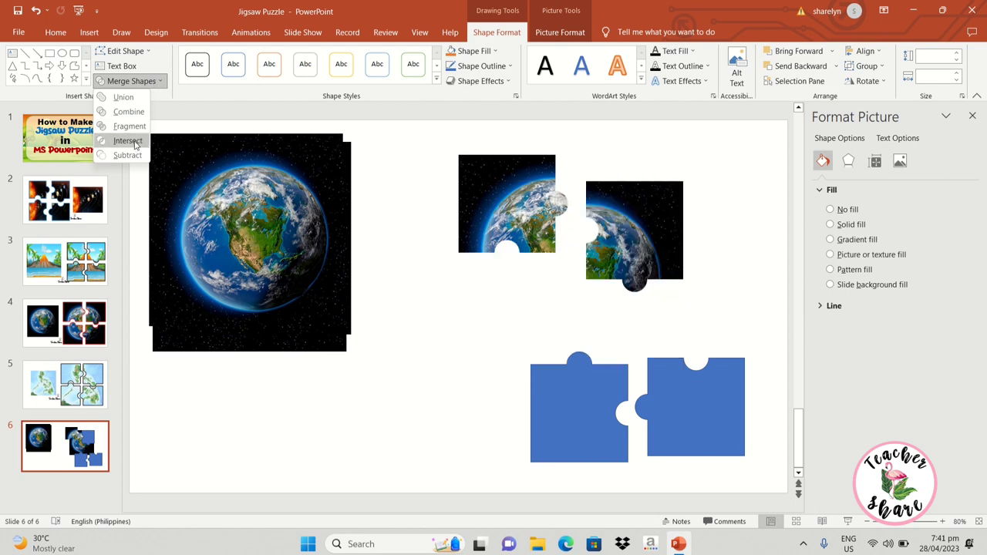
left_click(127, 141)
left_click_drag(635, 231, 702, 198)
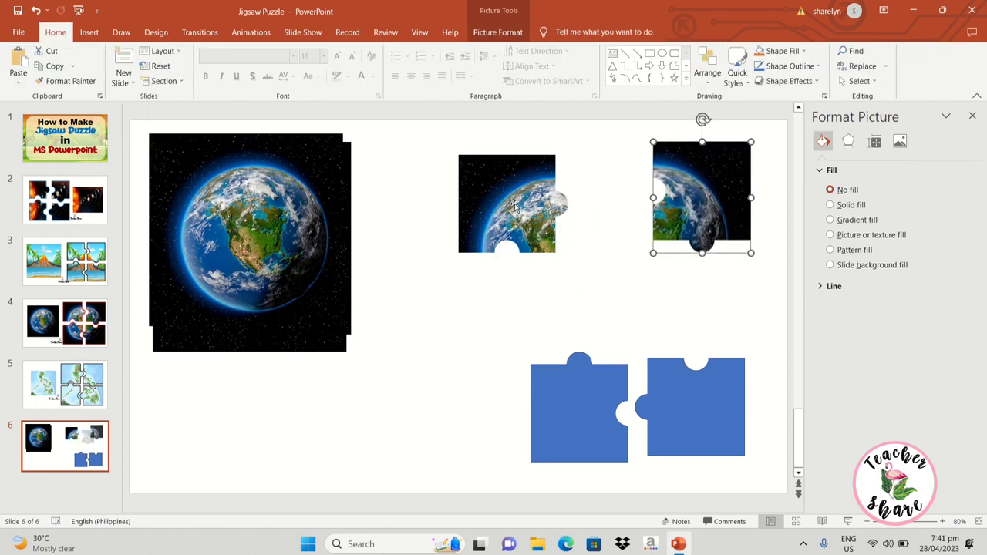
left_click_drag(515, 207, 560, 195)
Align the lower-left blue piece with the earth picture's corner and send the picture behind it
left_click(635, 290)
mouse_move(293, 286)
left_mouse_down()
mouse_move(546, 382)
mouse_move(525, 344)
left_mouse_up()
left_click(589, 440)
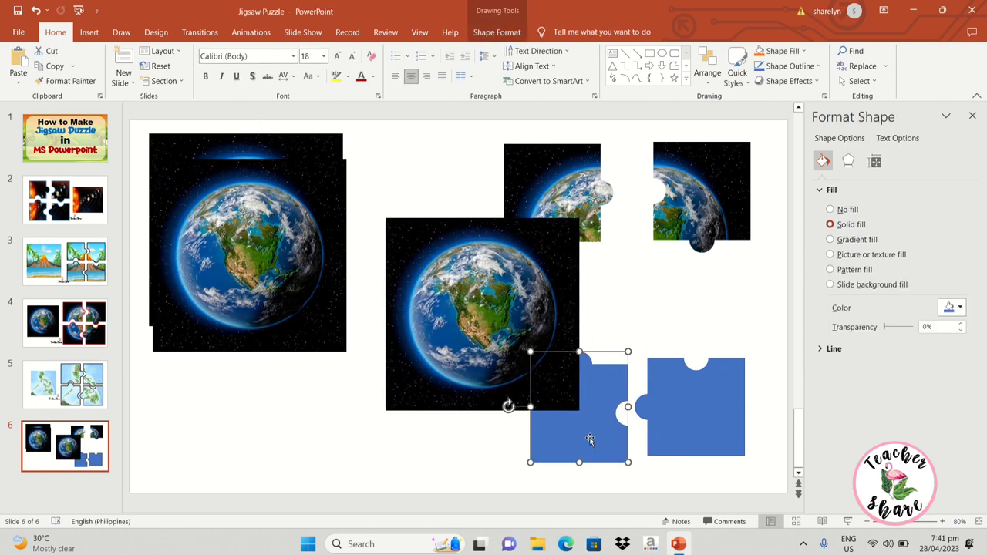
left_click_drag(573, 424, 446, 387)
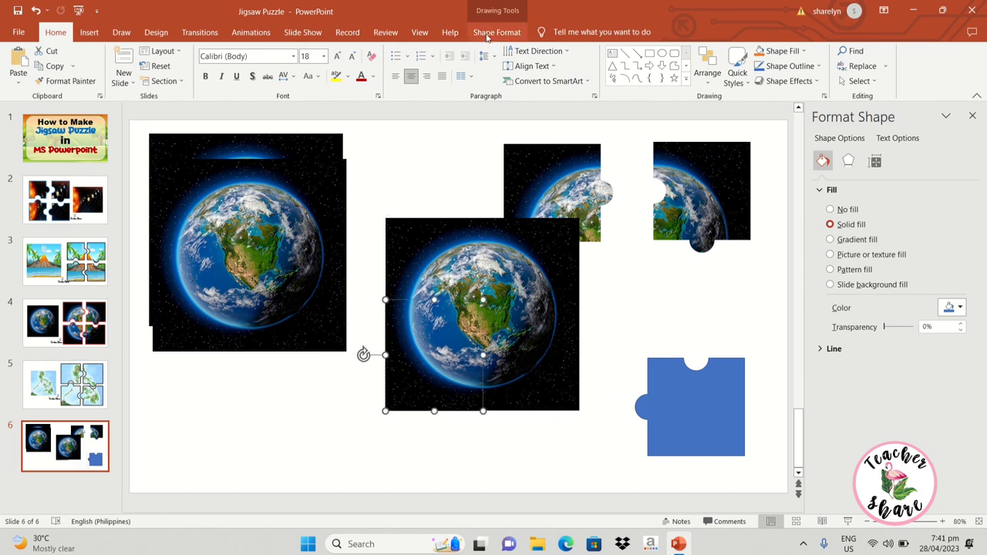
left_click(454, 263)
left_click(497, 32)
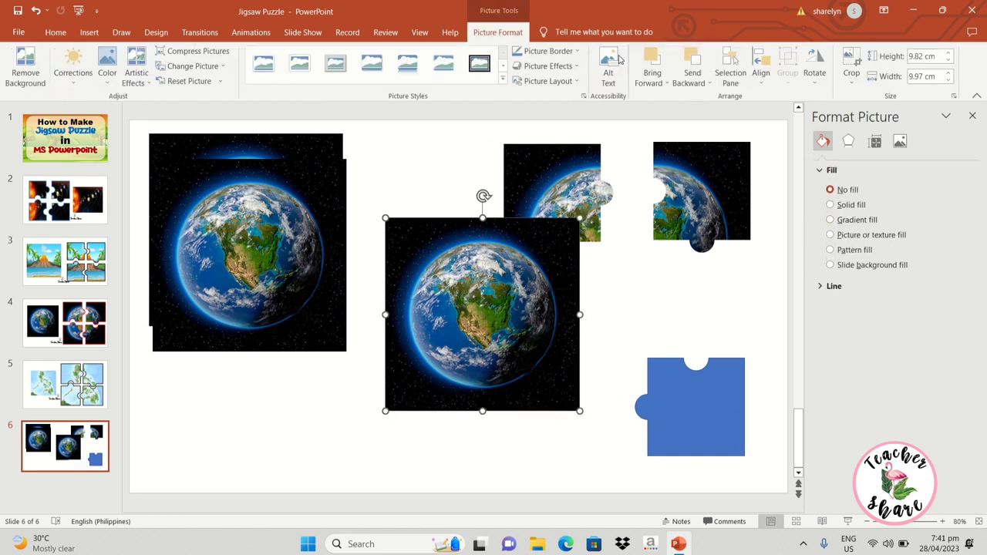
left_click(703, 82)
left_click(710, 110)
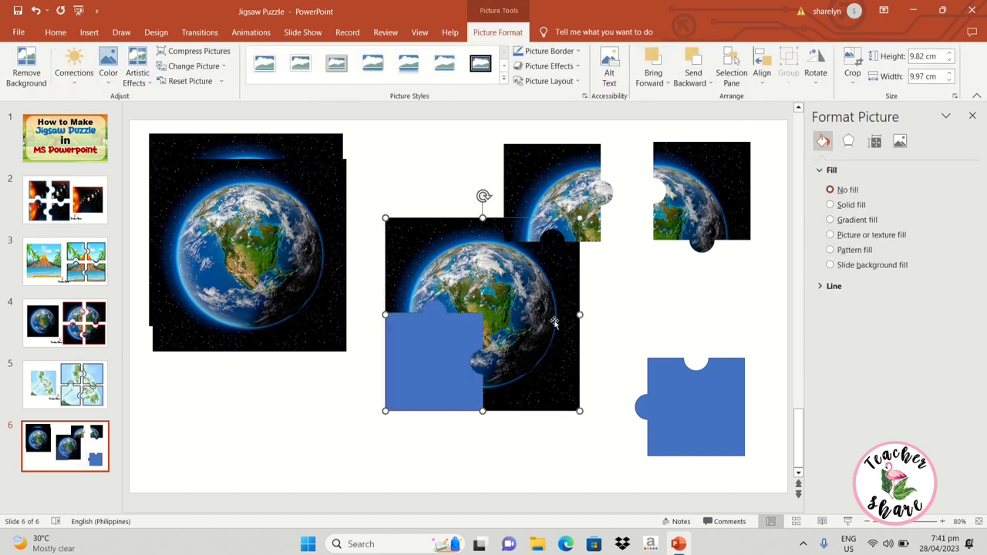
Intersect the picture with the lower-left blue piece, then drag another earth copy over the last blue piece
left_click(599, 367)
left_click(473, 359)
left_click(411, 363, "shift")
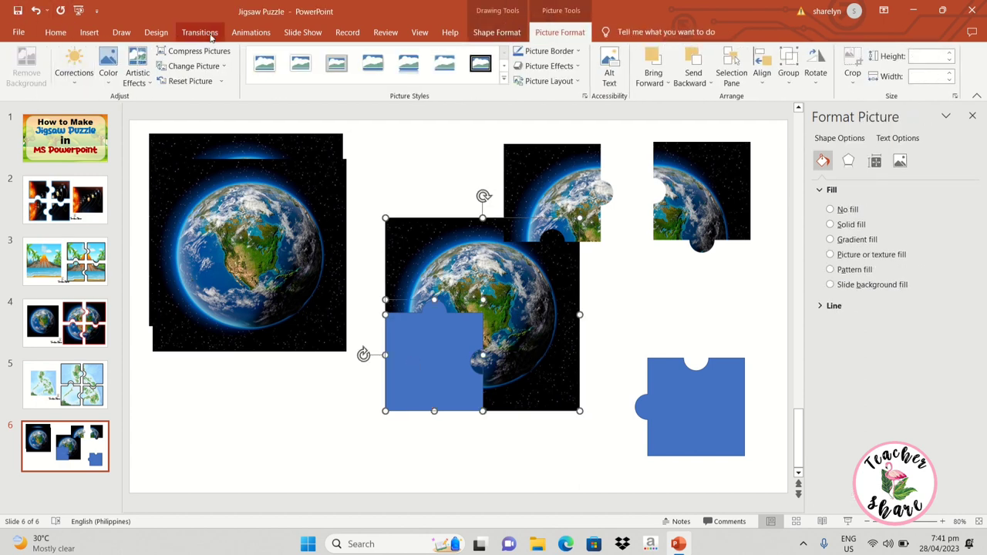
left_click(130, 81)
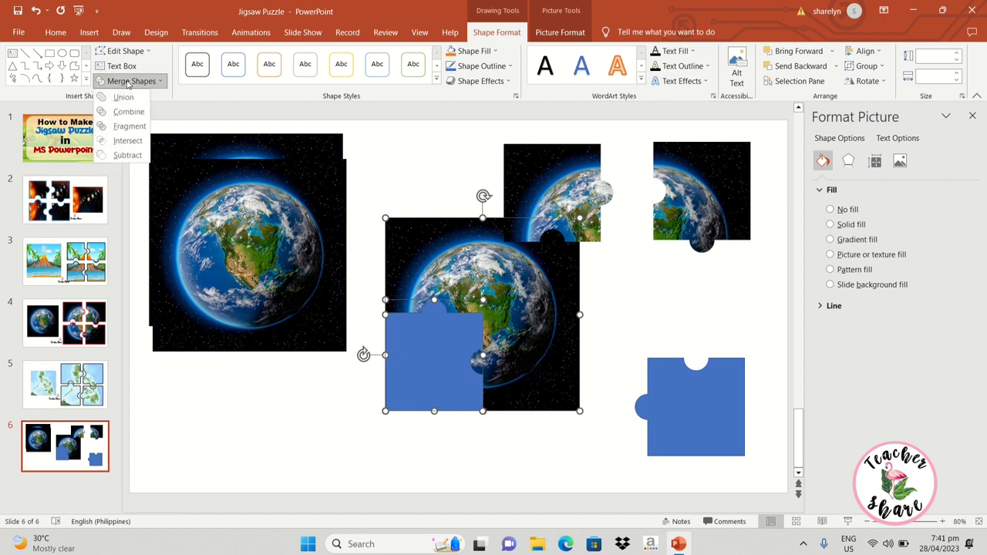
left_click(131, 141)
left_click(580, 374)
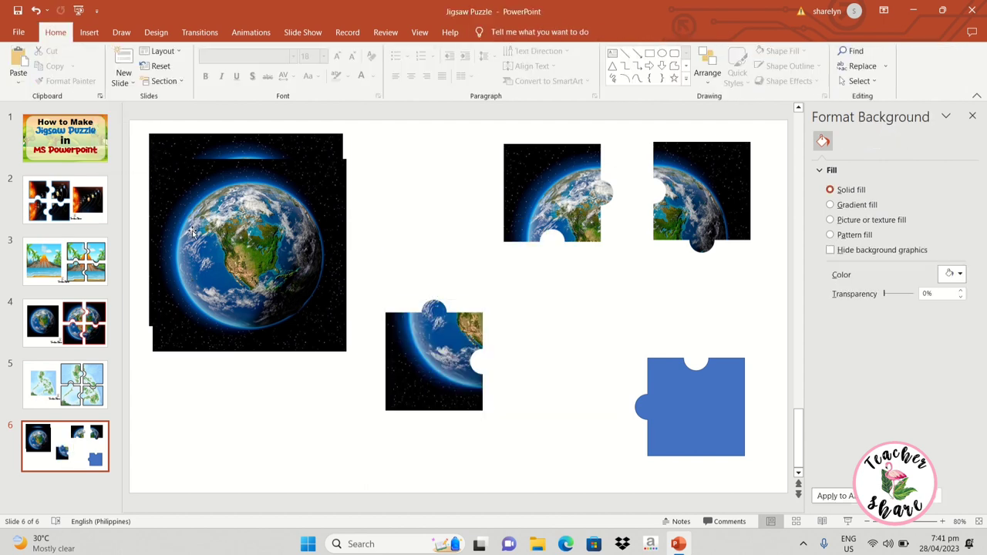
left_click_drag(249, 254, 573, 270)
Position the last blue piece under the earth copy and send the picture behind it
left_click_drag(702, 421, 617, 313)
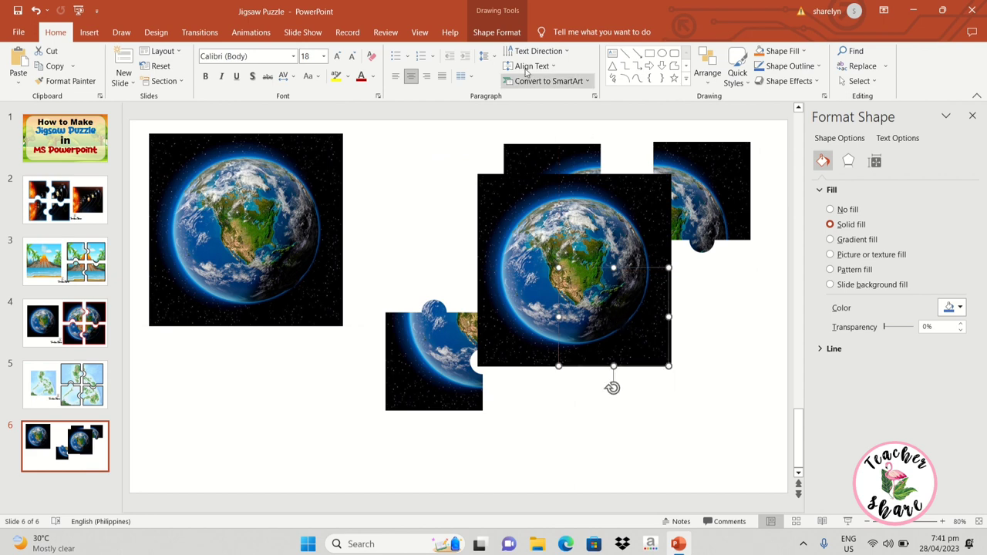
left_click(513, 209)
left_click(499, 33)
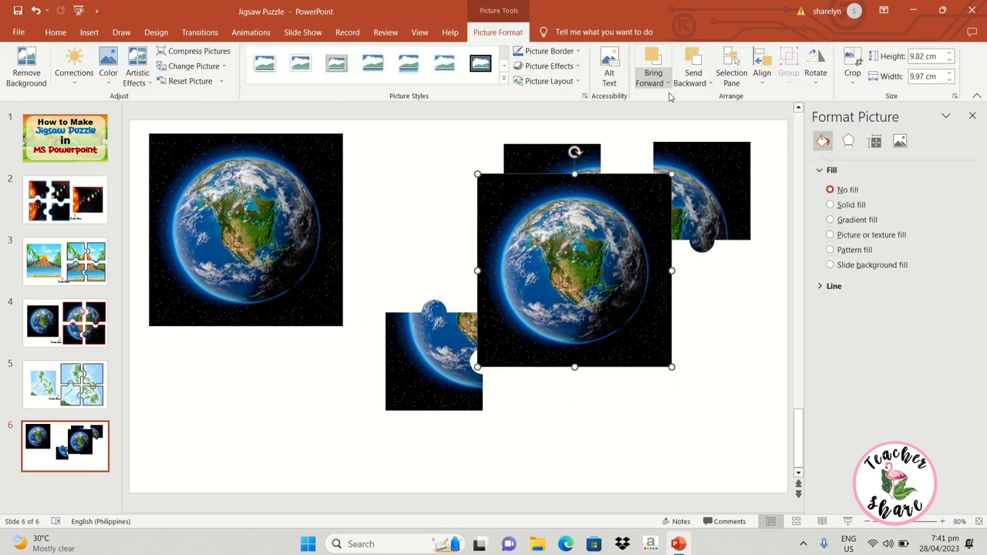
left_click(692, 77)
left_click(716, 113)
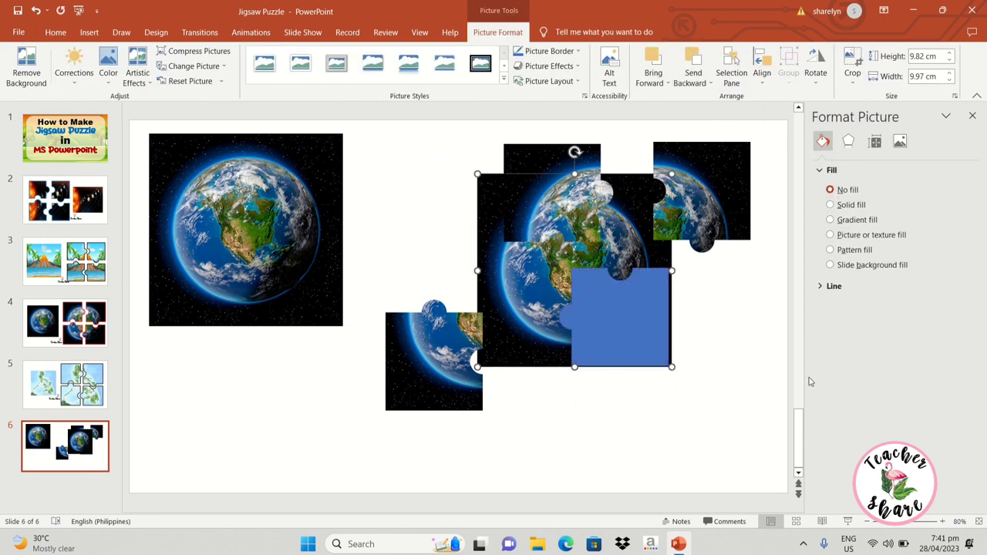
left_click(725, 416)
Nudge the last blue piece and intersect it with the earth picture to form the fourth piece
left_click(610, 345)
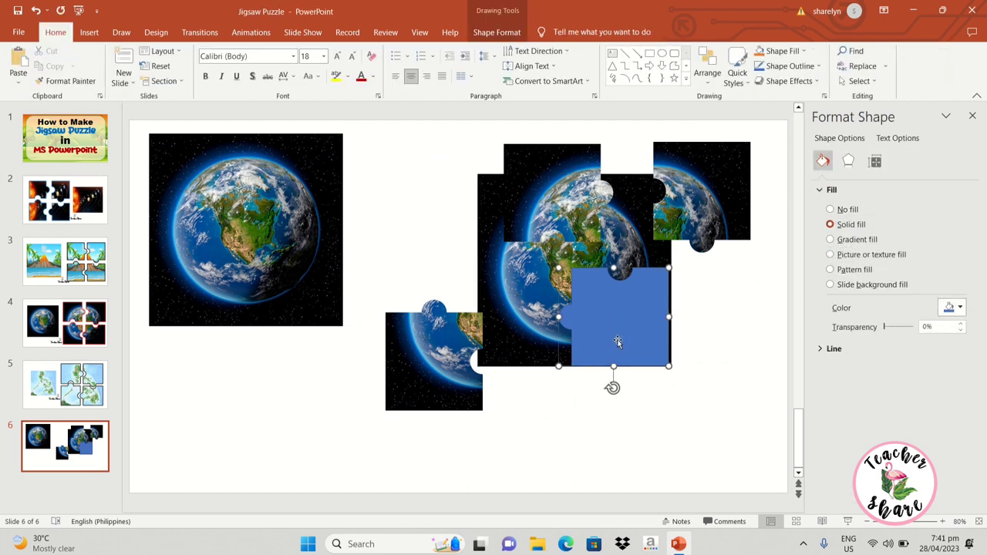
left_click_drag(632, 313, 637, 314)
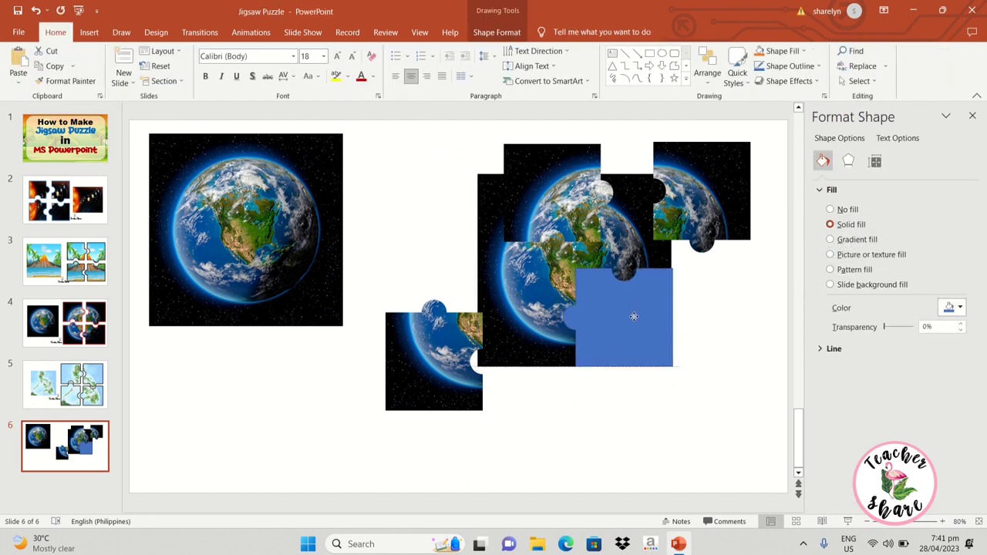
left_click(507, 316)
left_click(635, 327, "shift")
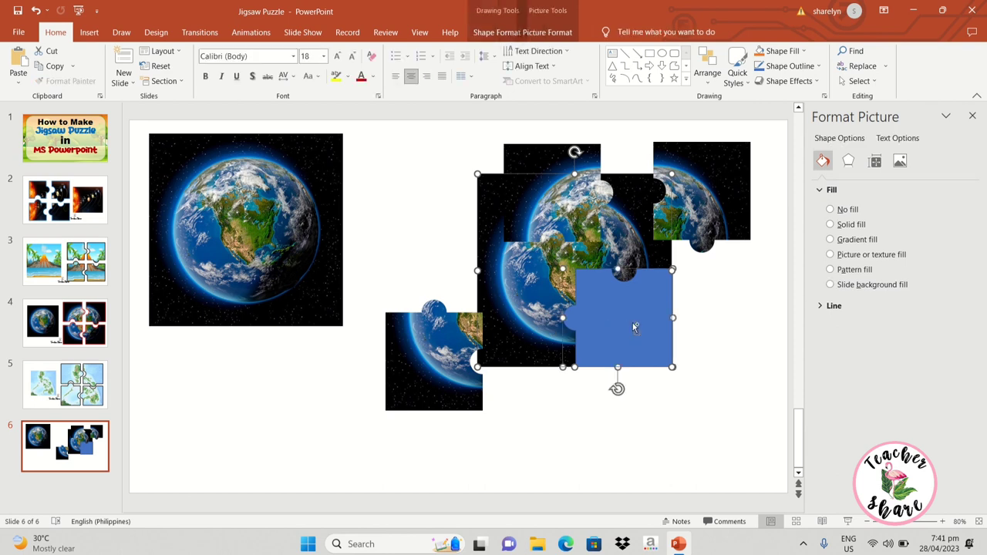
left_click(485, 32)
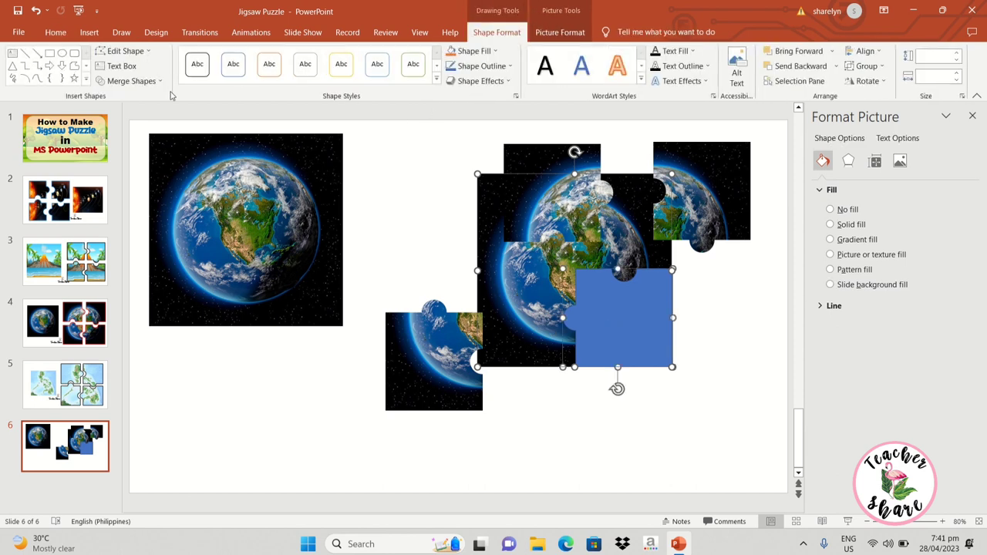
left_click(153, 83)
left_click(131, 142)
left_click(663, 423)
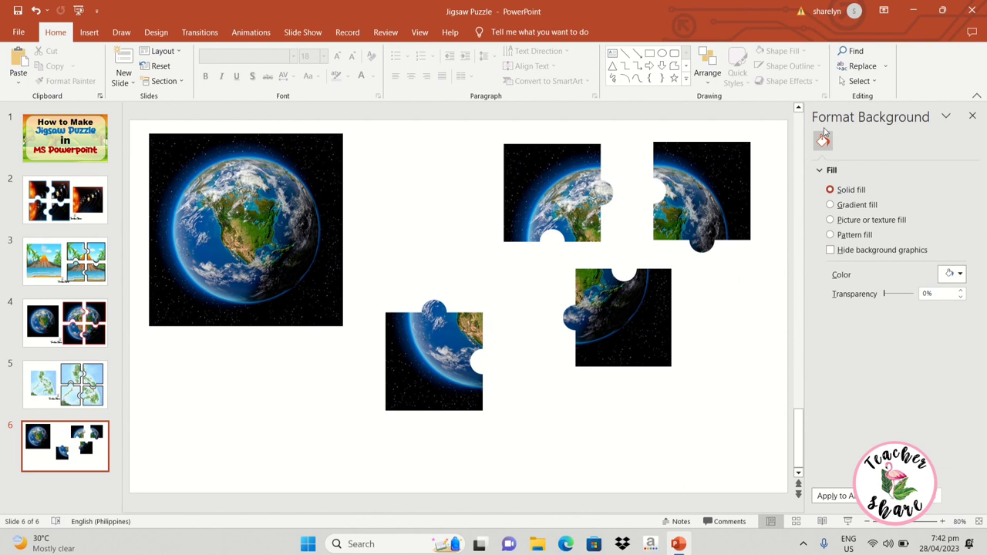
Roughly arrange the four earth pieces into a two-by-two grid
left_click_drag(581, 331, 657, 389)
left_click(486, 378)
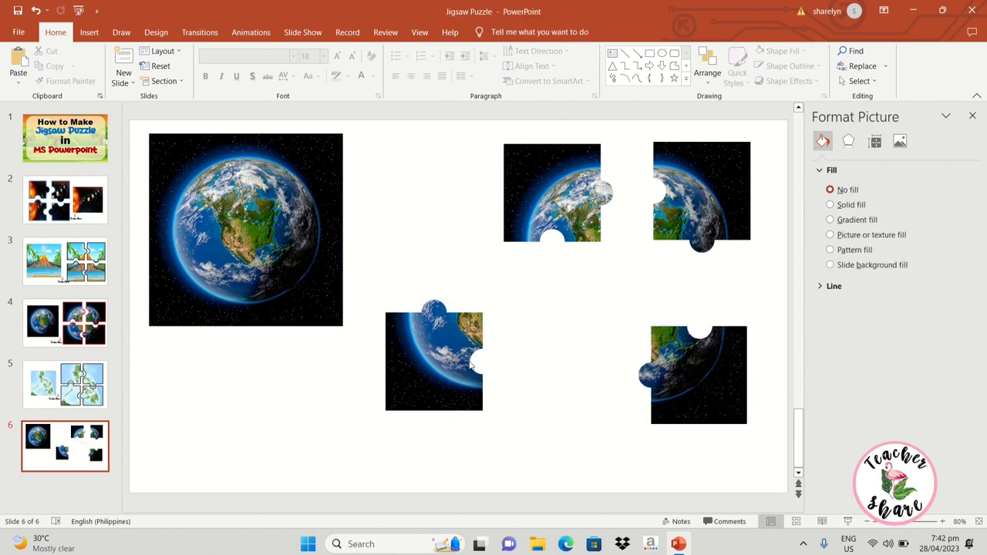
left_click(479, 361)
left_click_drag(492, 361, 617, 359)
left_click_drag(672, 395, 671, 376)
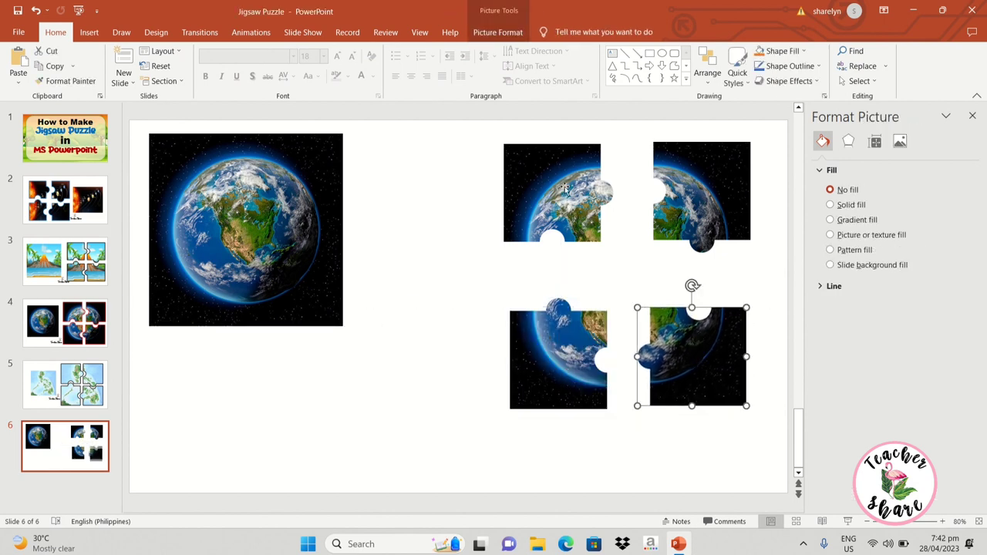
left_click_drag(573, 199, 567, 235)
mouse_move(688, 175)
left_mouse_down()
mouse_move(632, 213)
mouse_move(628, 229)
left_mouse_up()
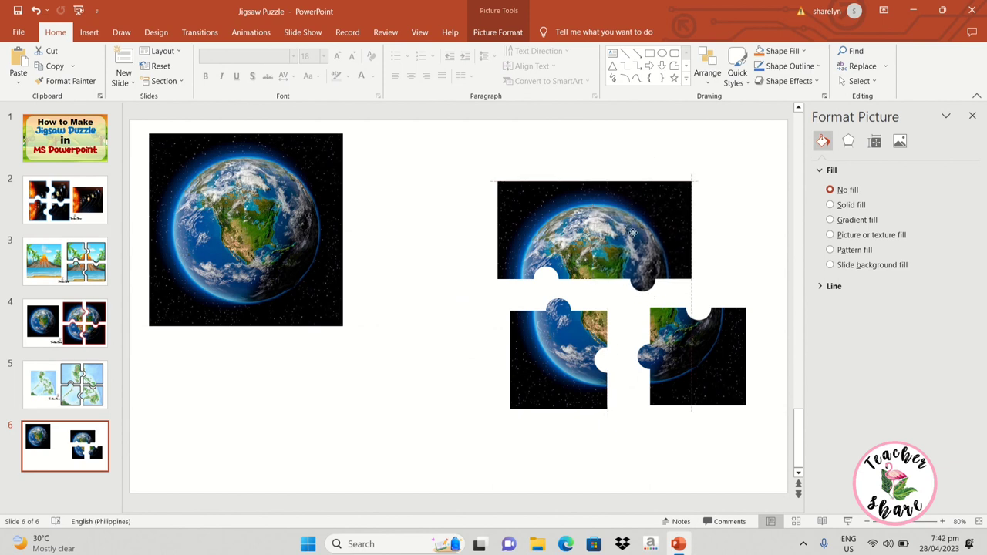
left_click_drag(580, 323, 567, 290)
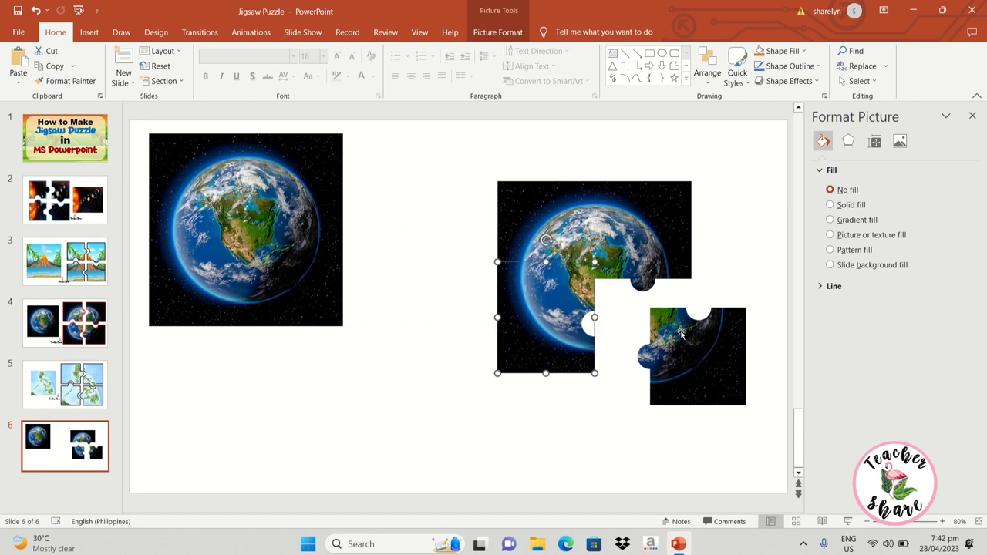
mouse_move(687, 331)
left_mouse_down()
mouse_move(616, 298)
mouse_move(664, 305)
left_mouse_up()
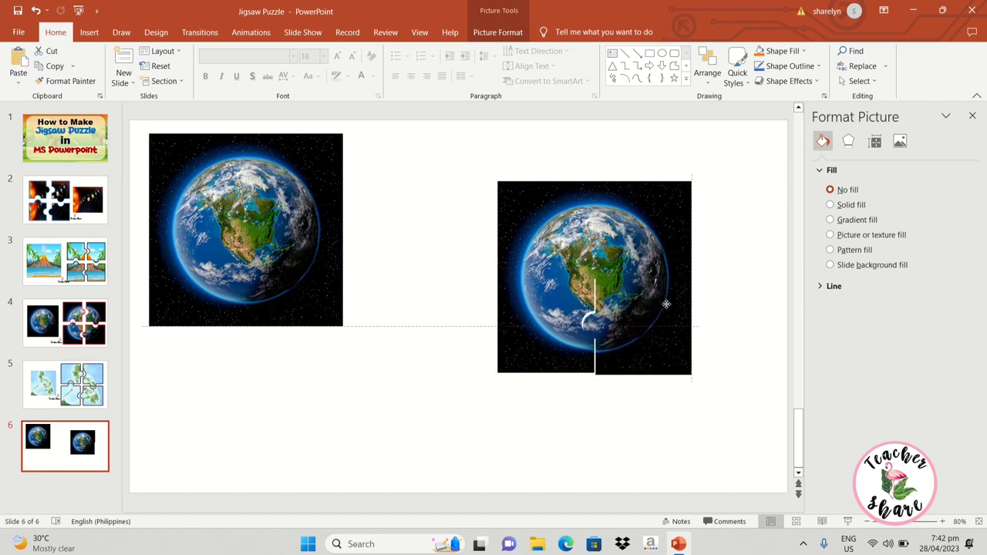
left_click_drag(562, 336, 560, 334)
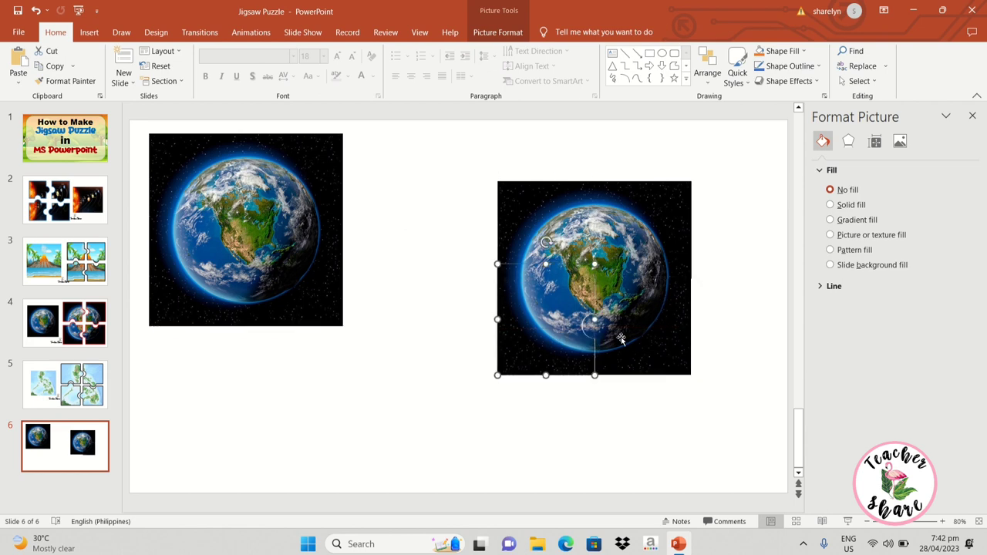
Fine-tune each piece's position, then drag-select all four pieces
left_click(659, 323)
left_click_drag(673, 324, 673, 326)
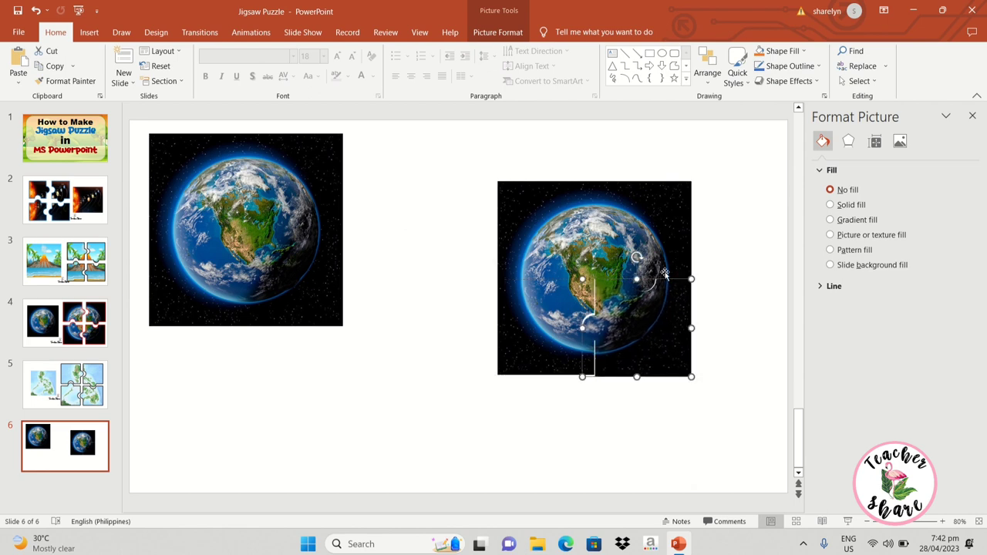
left_click_drag(659, 222, 631, 240)
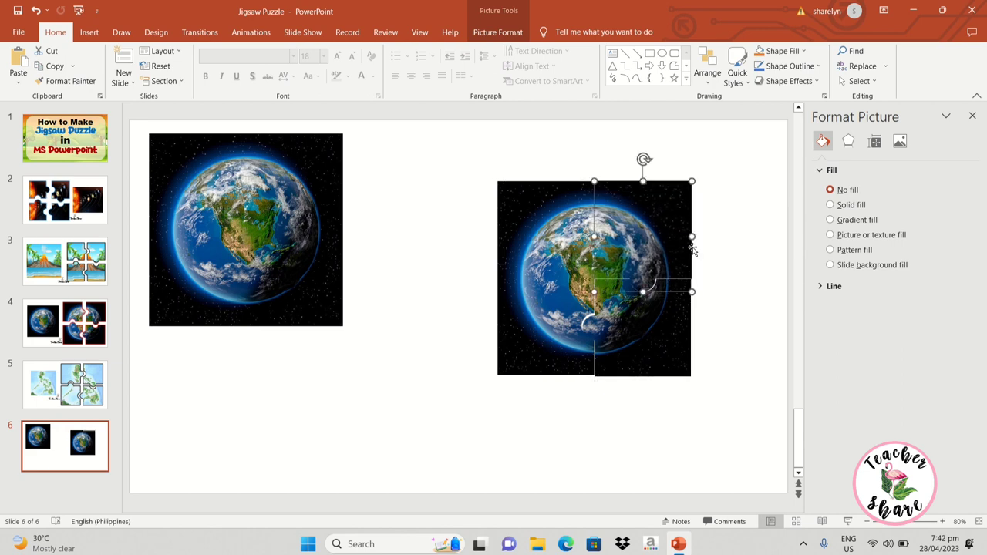
left_click(717, 270)
mouse_move(678, 219)
left_mouse_down()
mouse_move(751, 196)
mouse_move(676, 224)
mouse_move(696, 204)
left_mouse_up()
left_click_drag(532, 238, 541, 221)
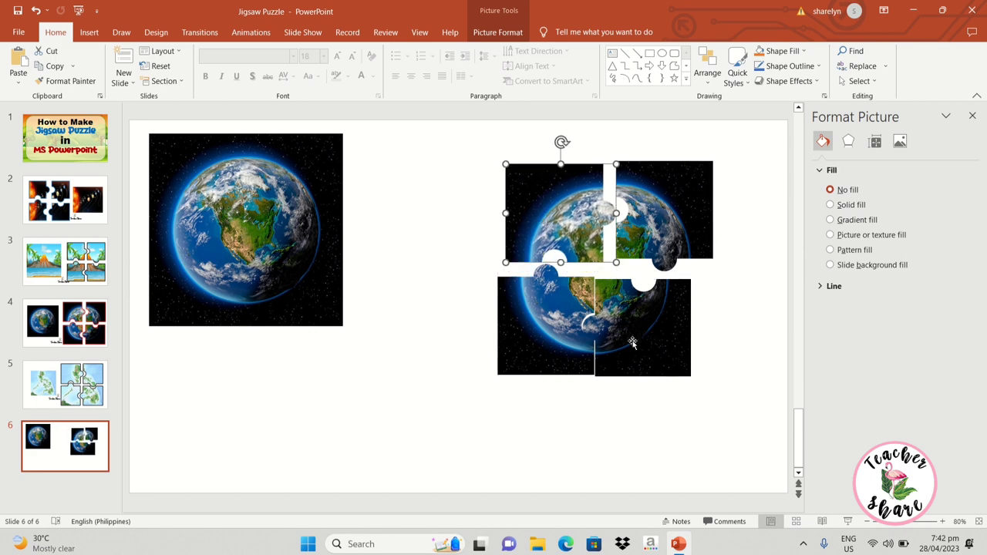
left_click_drag(632, 342, 660, 347)
left_click_drag(558, 345, 567, 352)
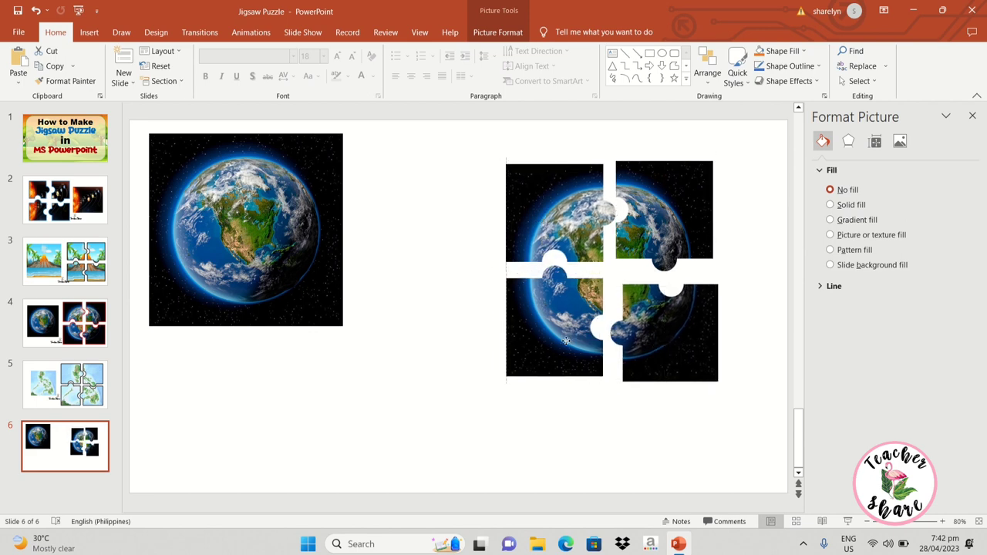
left_click(734, 317)
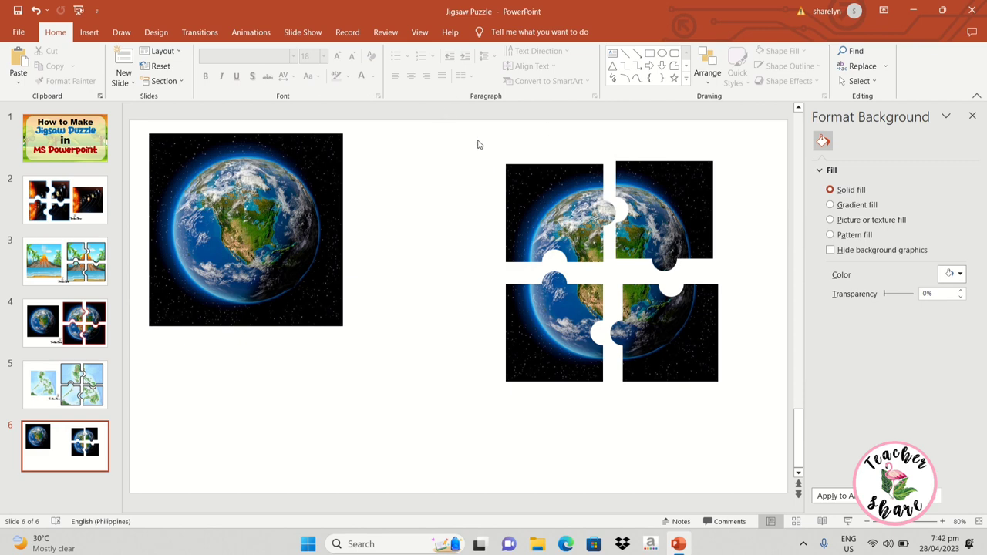
left_click_drag(477, 144, 736, 452)
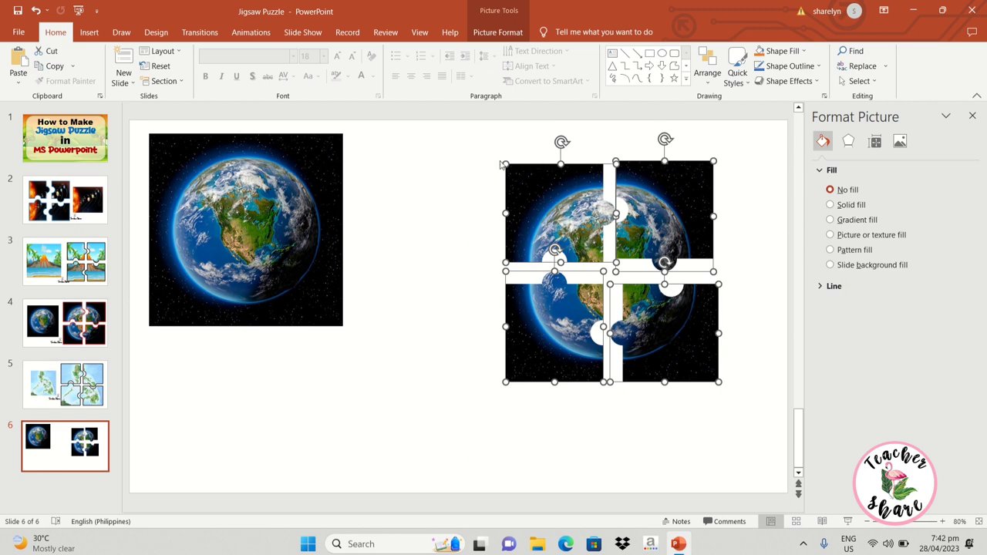
Set the picture border colour of the four pieces to yellow via More Outline Colors
left_click(485, 34)
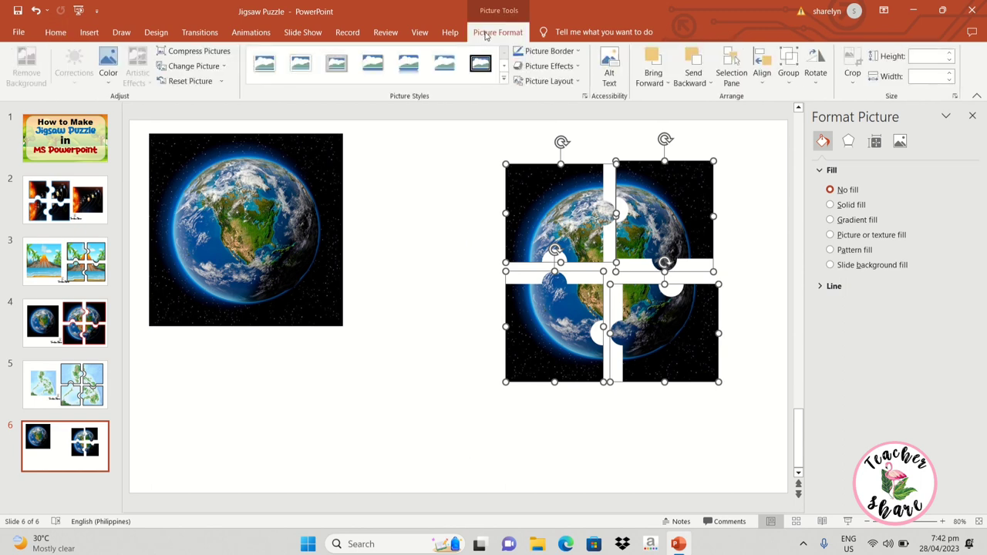
left_click(575, 51)
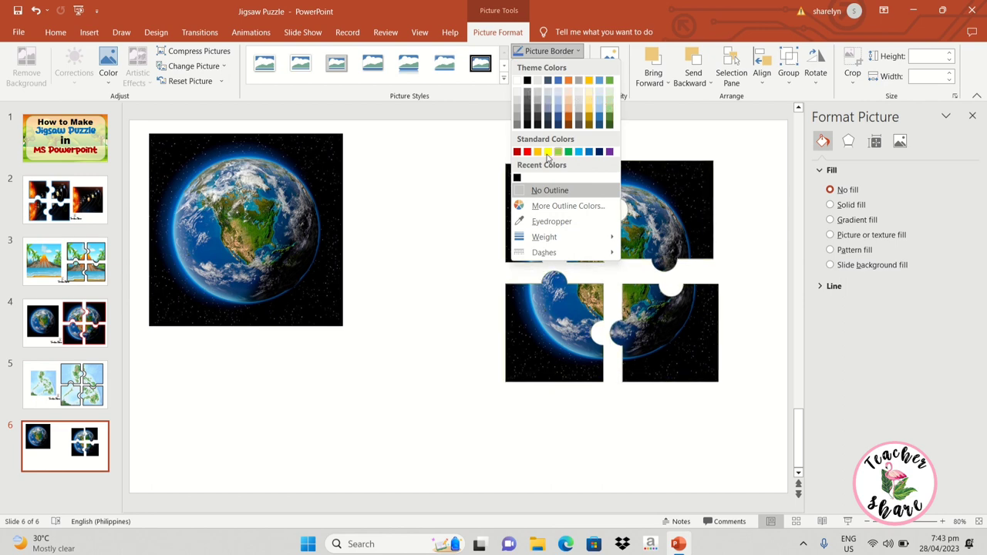
left_click(551, 205)
left_click(207, 249)
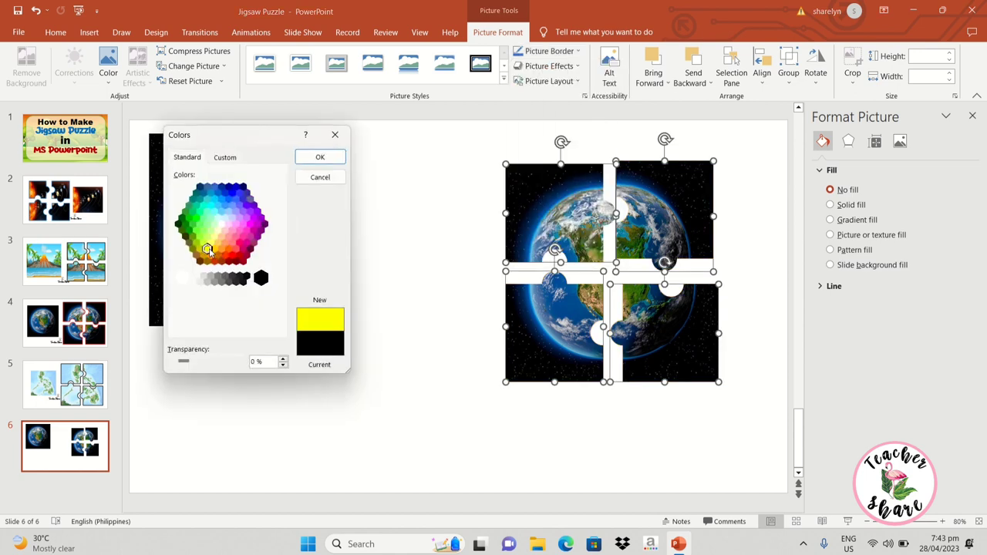
left_click(314, 159)
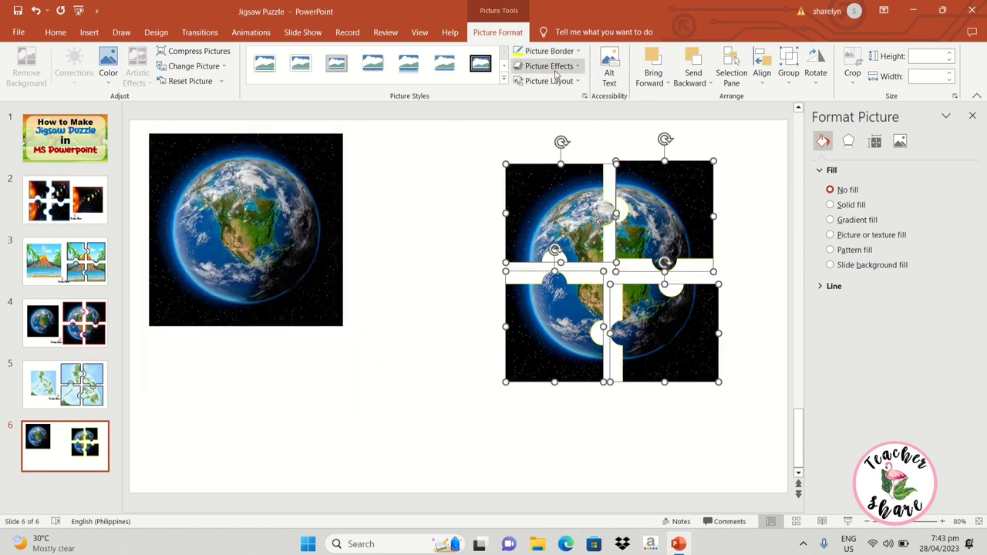
Thicken the yellow borders to a 3 pt weight
left_click(574, 52)
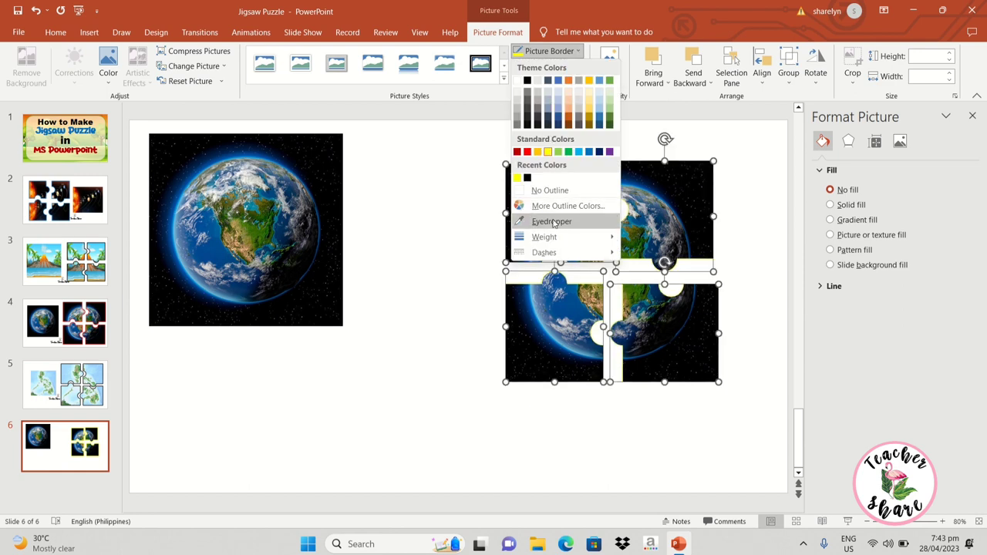
mouse_move(555, 237)
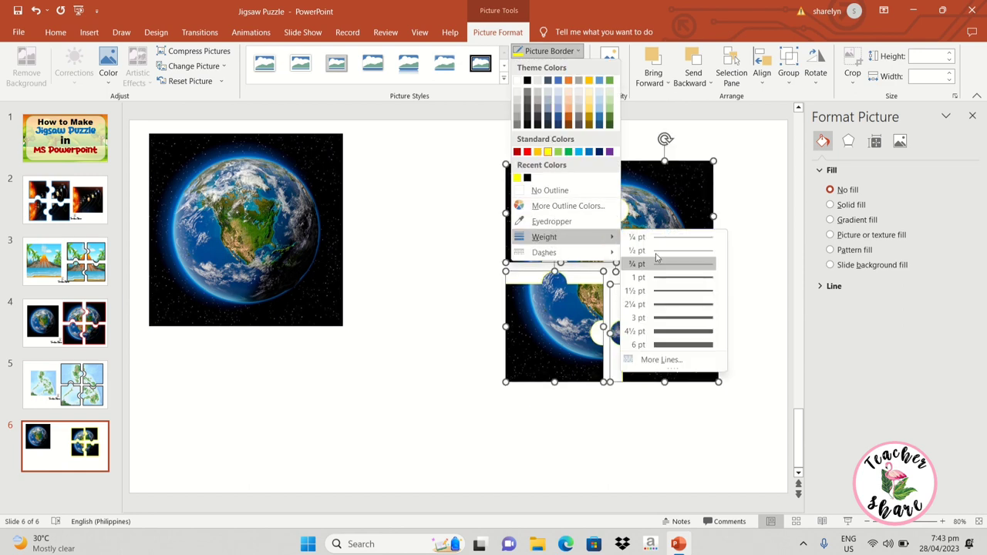
left_click(671, 318)
left_click(734, 284)
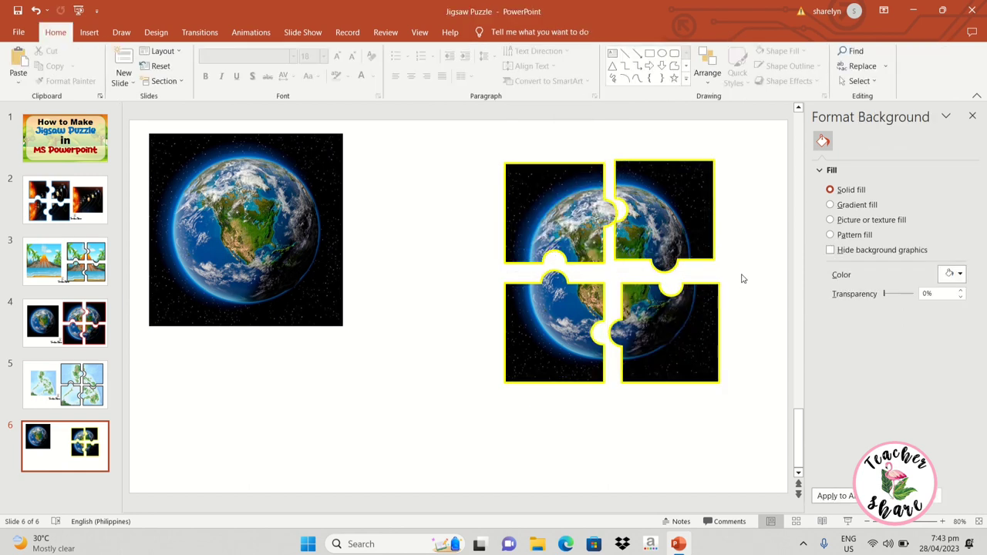
Pull the yellow-bordered pieces apart and slot them back together so tabs and blanks meet
left_click_drag(671, 223, 695, 223)
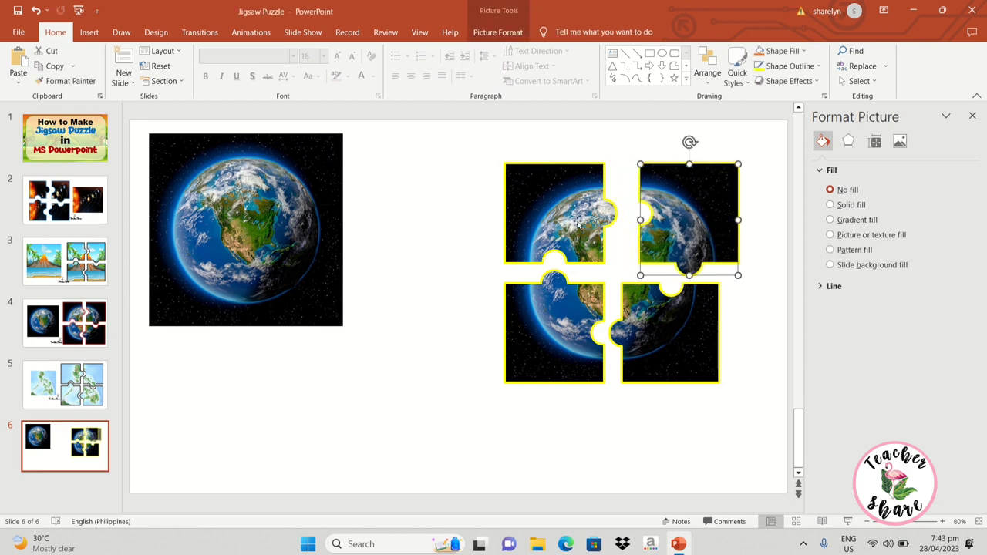
left_click_drag(581, 224, 516, 224)
left_click_drag(577, 370, 548, 393)
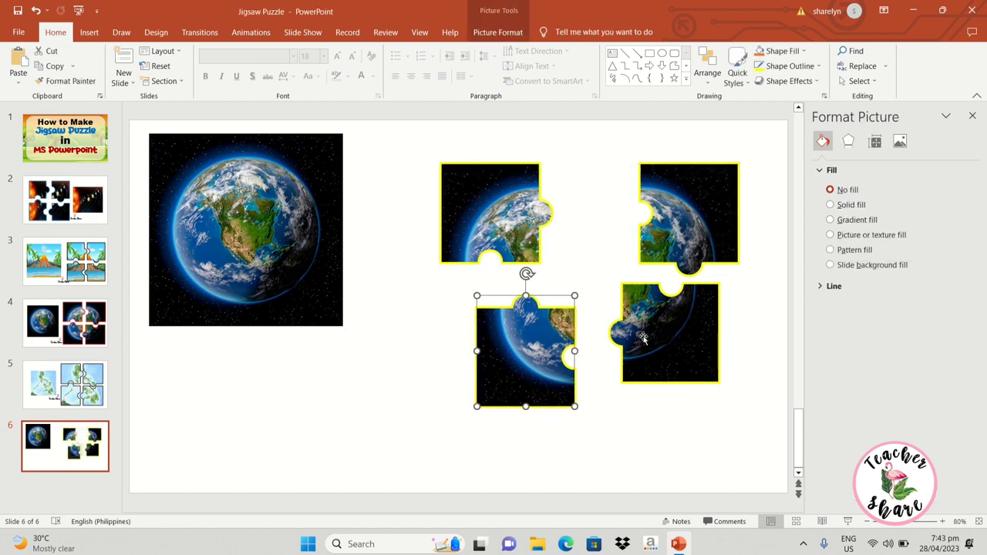
left_click_drag(643, 338, 644, 356)
left_click_drag(478, 188, 540, 194)
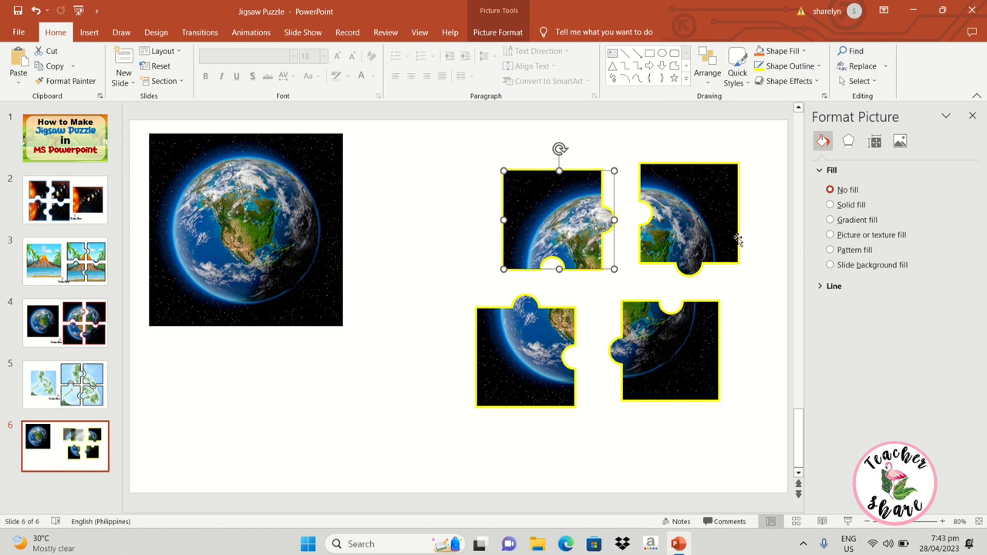
mouse_move(699, 227)
left_mouse_down()
mouse_move(661, 234)
mouse_move(650, 213)
left_mouse_up()
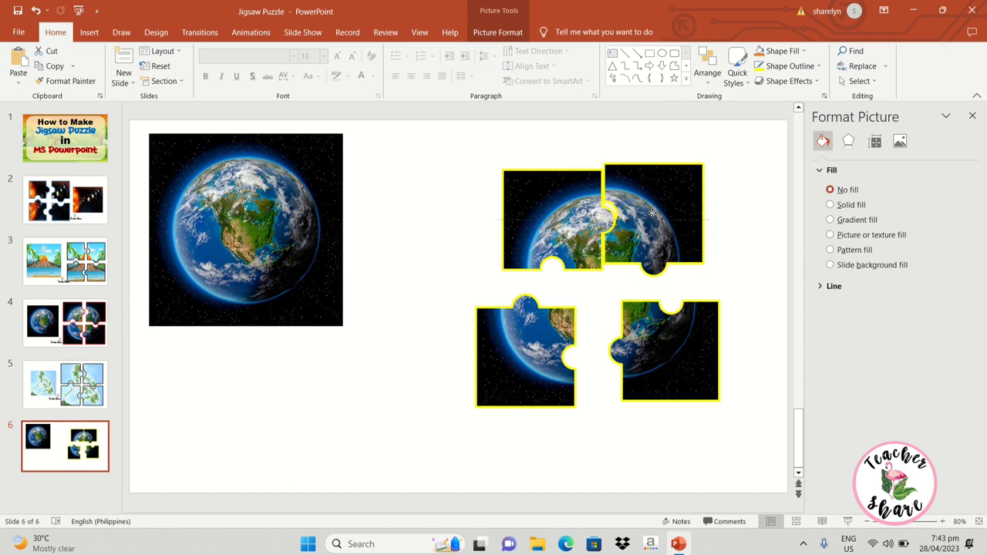
left_click_drag(650, 214, 652, 213)
left_click_drag(674, 347, 656, 321)
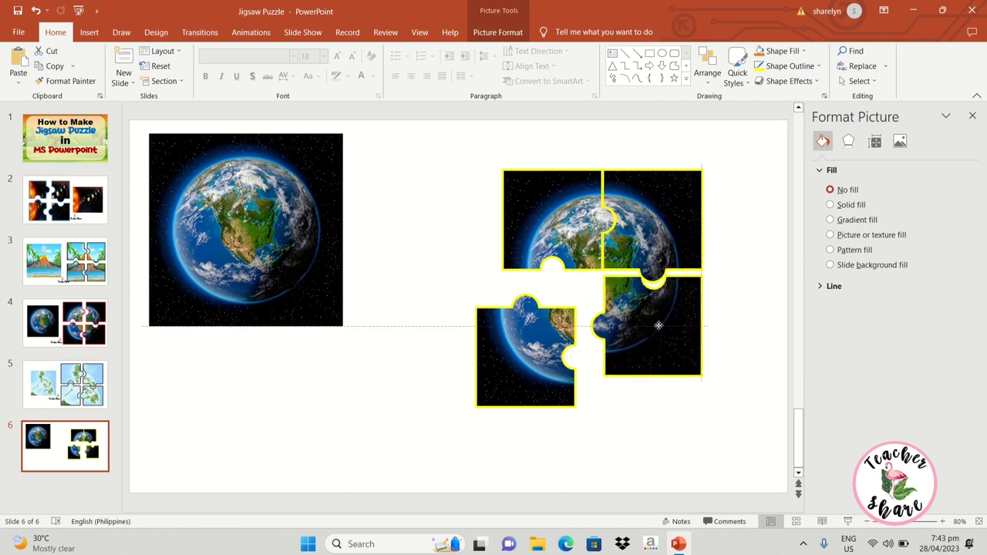
left_click_drag(531, 359, 555, 322)
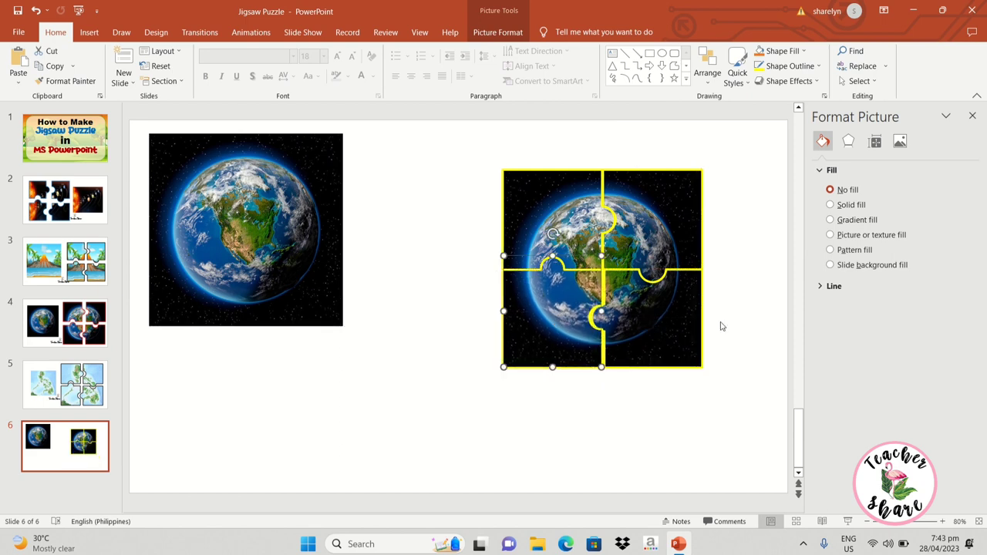
left_click(467, 303)
Shift the original earth picture right and down until it sits level with the puzzle
mouse_move(273, 232)
left_mouse_down()
mouse_move(334, 301)
mouse_move(317, 259)
left_mouse_up()
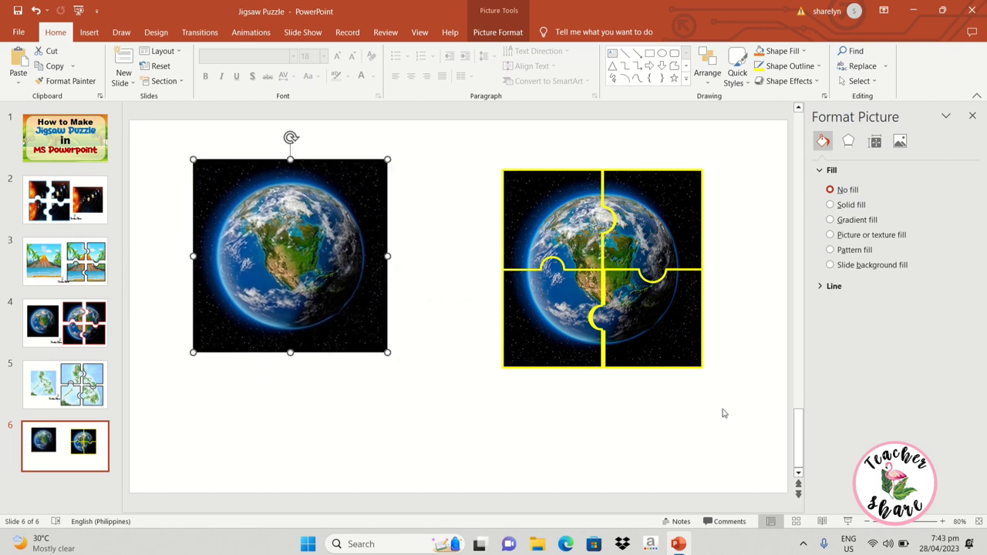
left_click(723, 413)
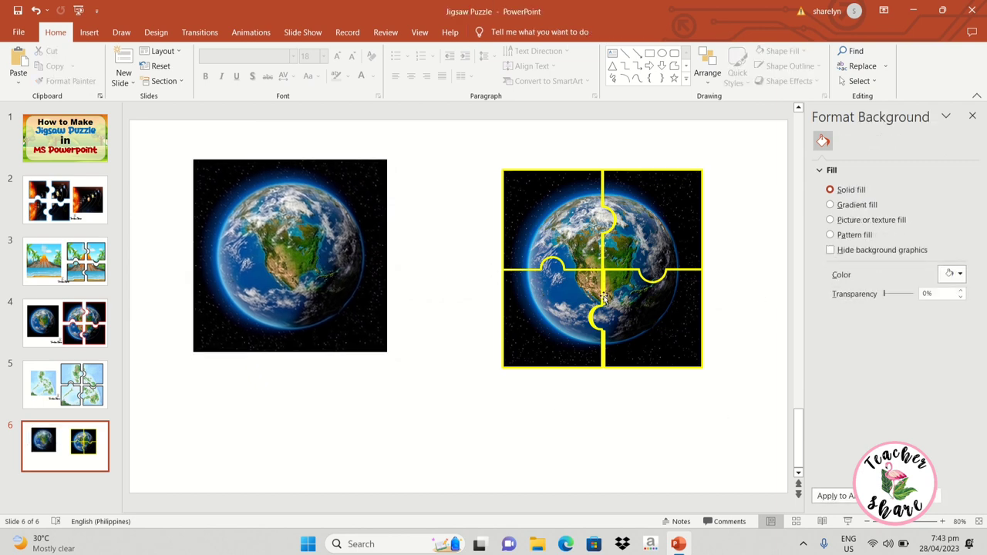
left_click_drag(261, 320, 268, 327)
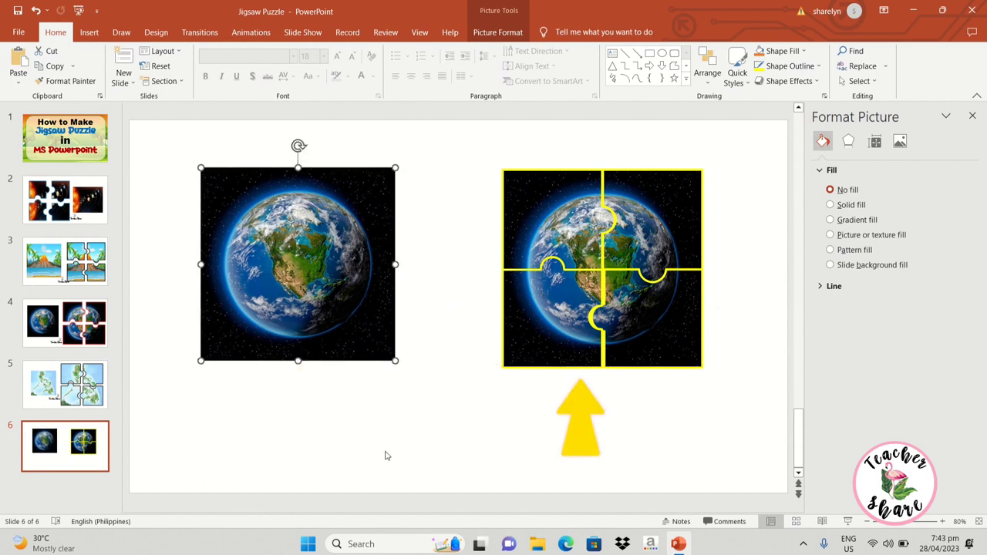
left_click(457, 444)
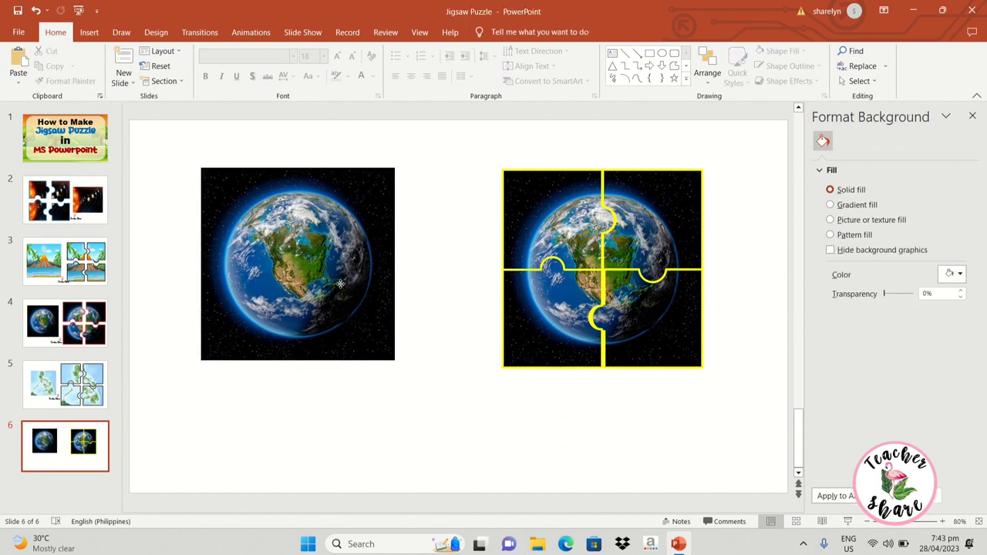
left_click_drag(340, 284, 399, 273)
left_click(501, 393)
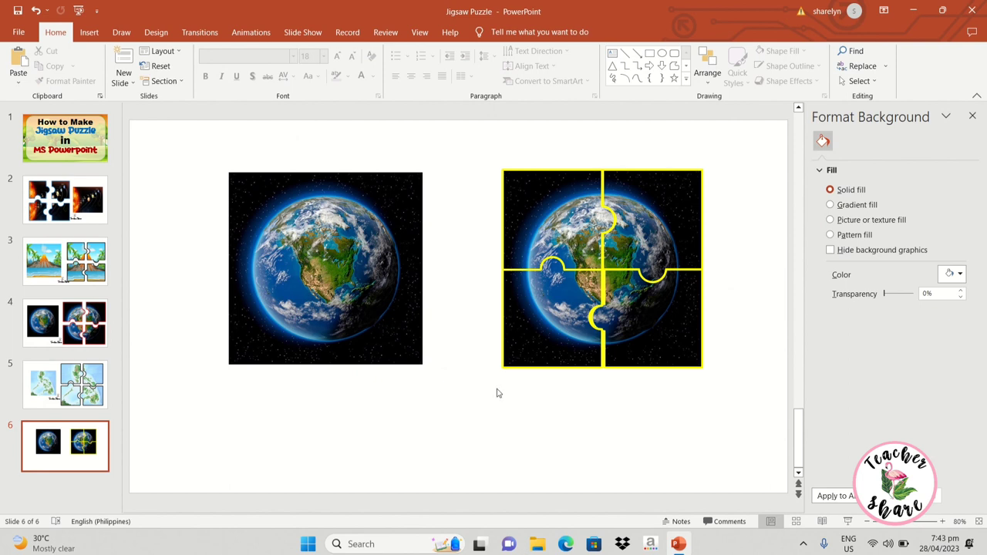